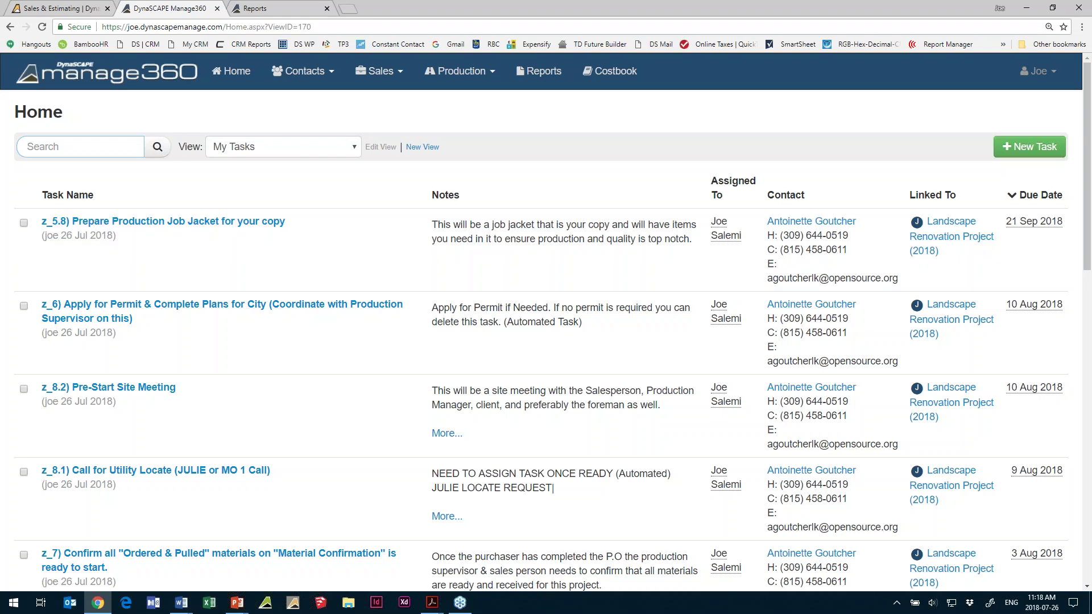
Look through the saved task views on the Home page and the available sales sections.
click(256, 148)
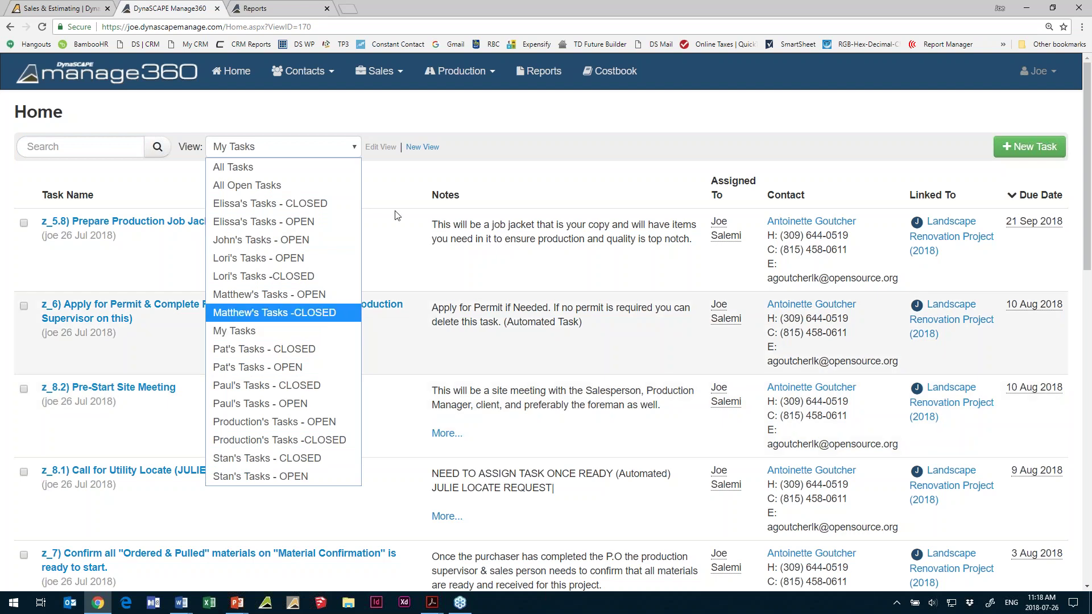
click(451, 124)
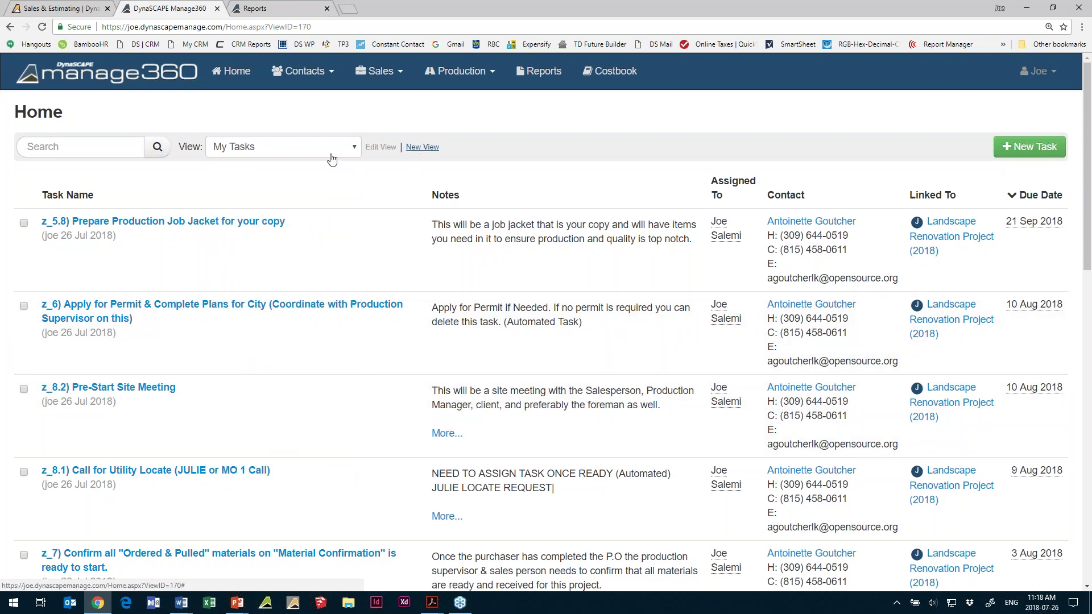
click(397, 78)
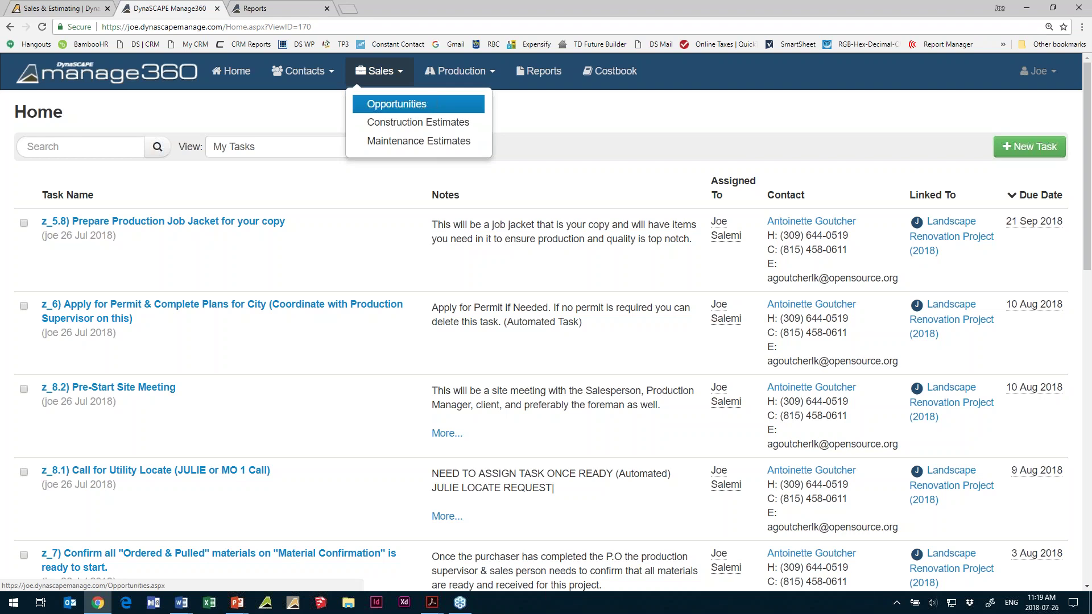
Open the Reports page and review the report list from Billing through Sales & Estimating.
click(540, 75)
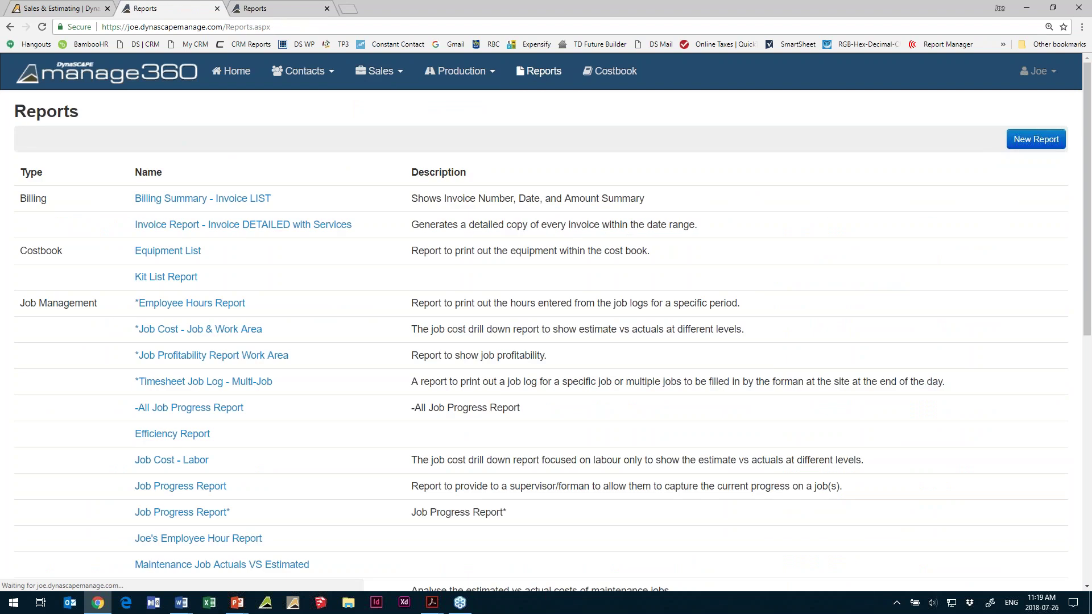
scroll(177, 142, down, 3)
scroll(177, 142, down, 4)
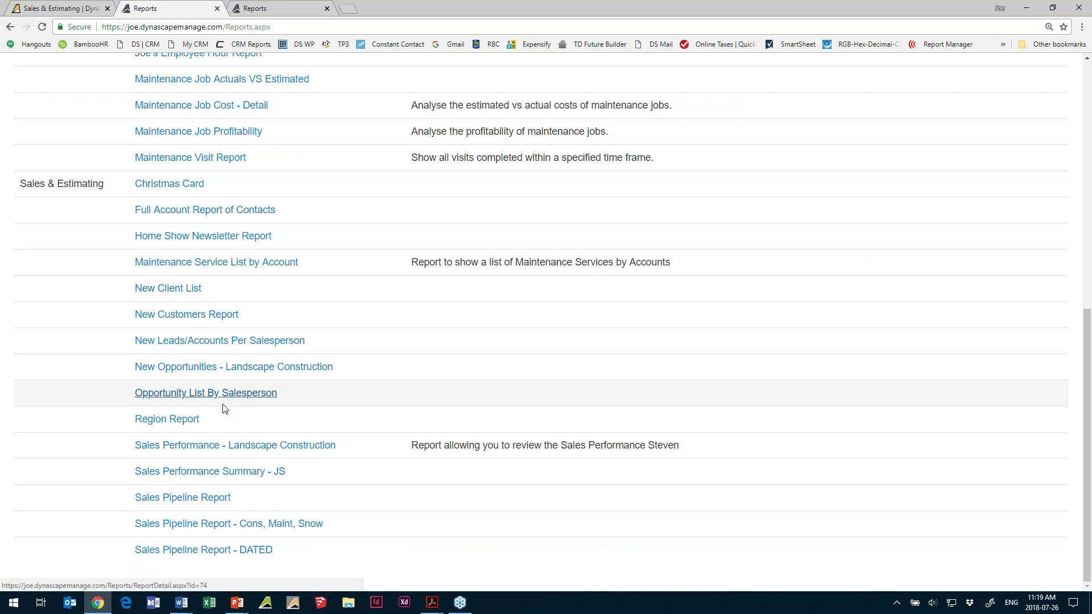
scroll(236, 404, up, 6)
scroll(236, 393, up, 3)
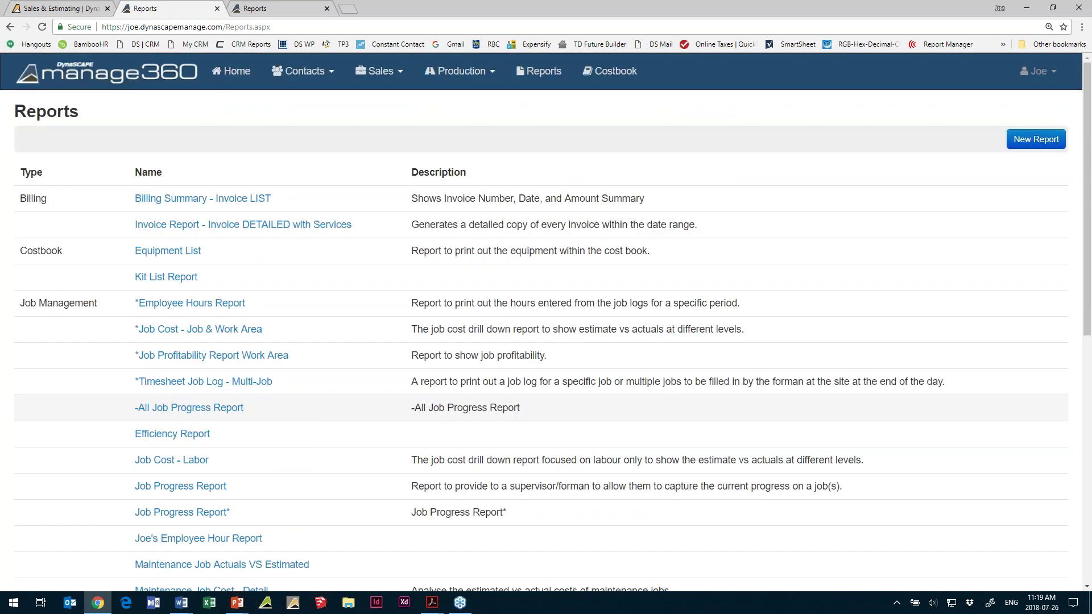
Open the system settings and look through the setting categories, including Workflow Task Sets and the opportunity settings.
click(1038, 70)
click(974, 119)
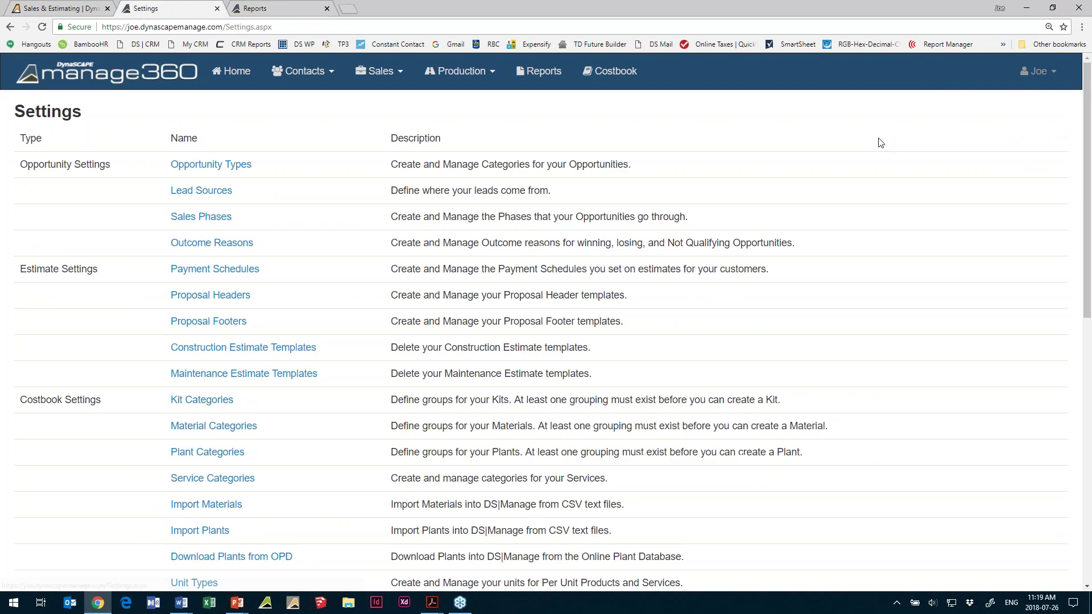
scroll(174, 443, down, 9)
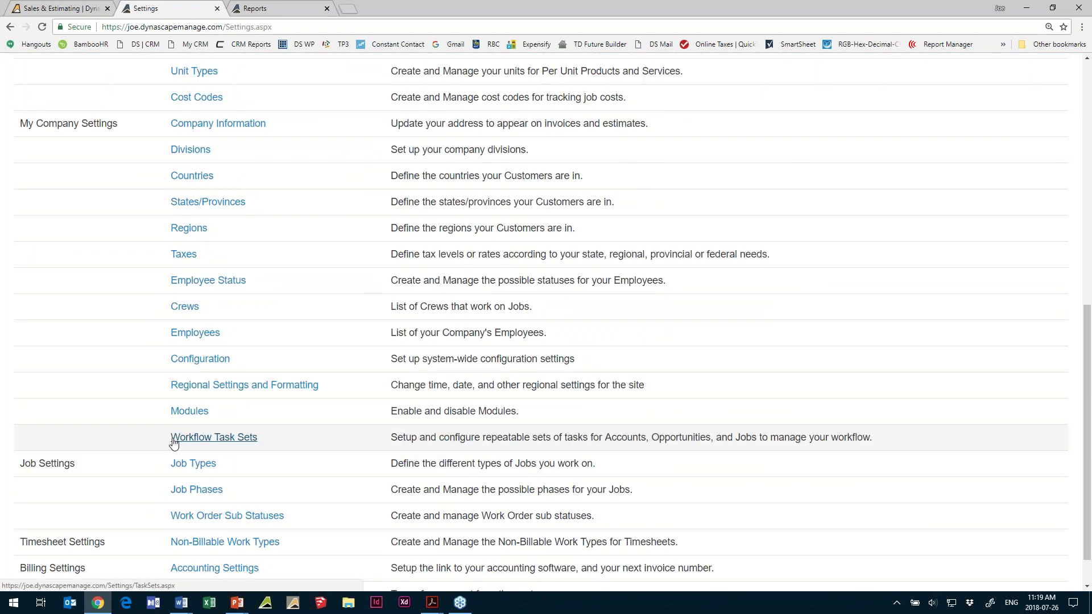
scroll(173, 443, up, 1)
scroll(175, 443, up, 7)
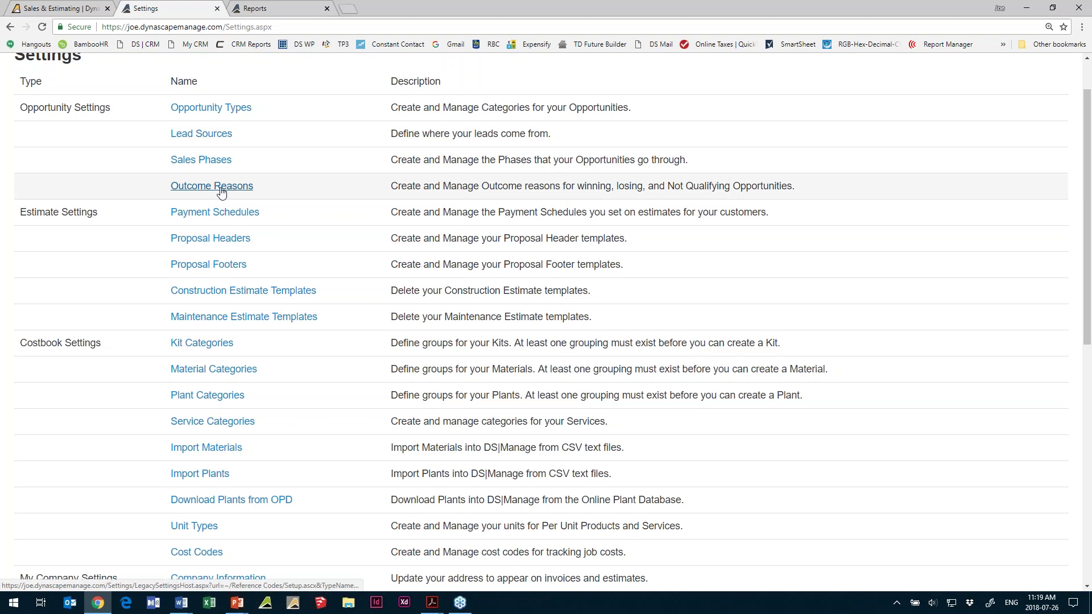
Review the Sales Phases list and view the blank form for adding a new sales phase, without saving one.
click(204, 160)
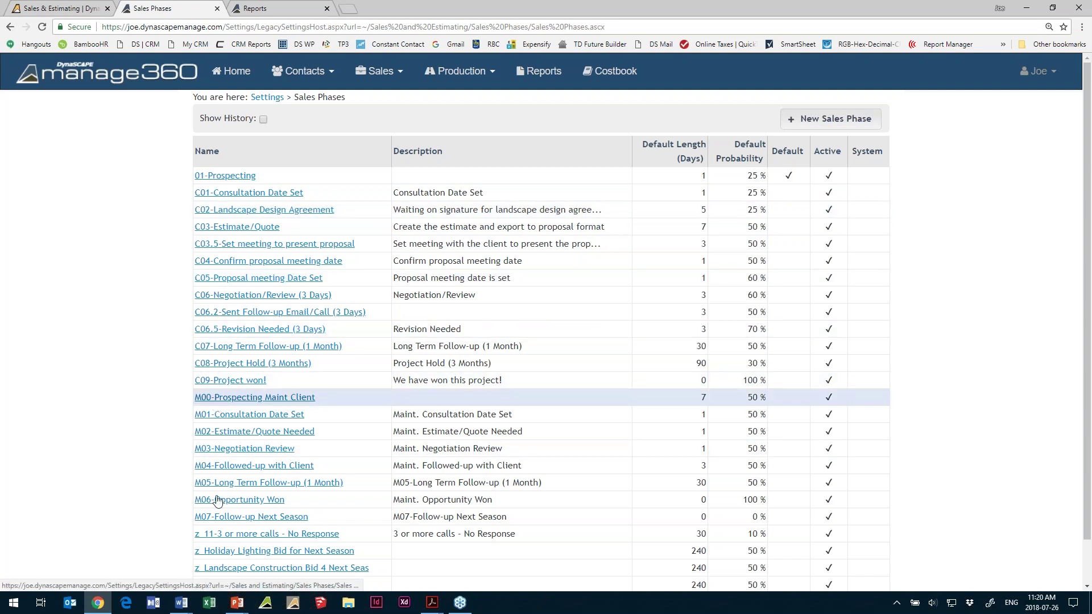
scroll(239, 495, down, 1)
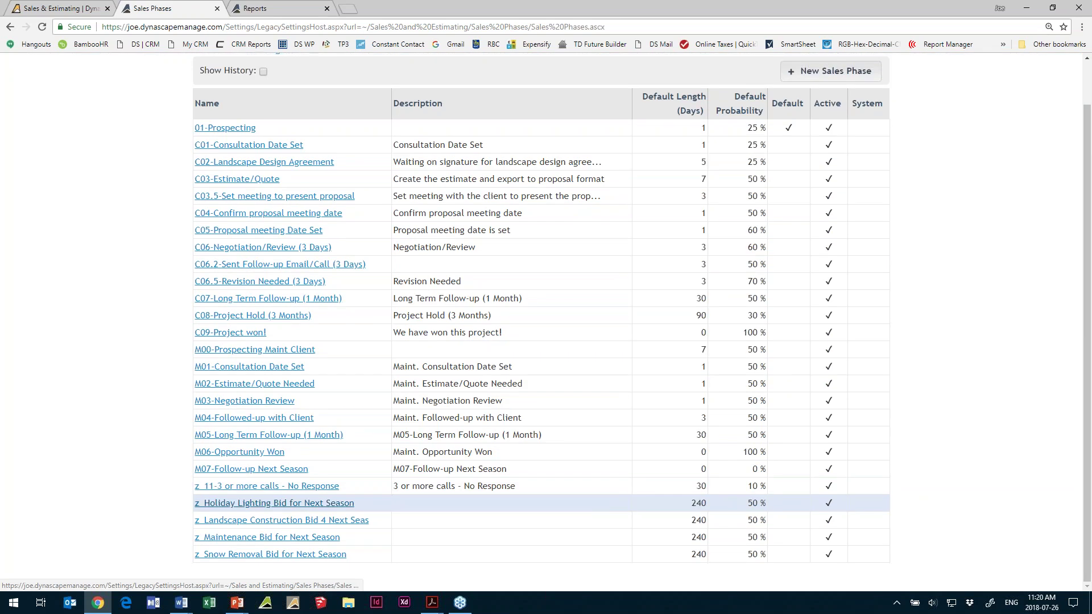
scroll(358, 177, up, 1)
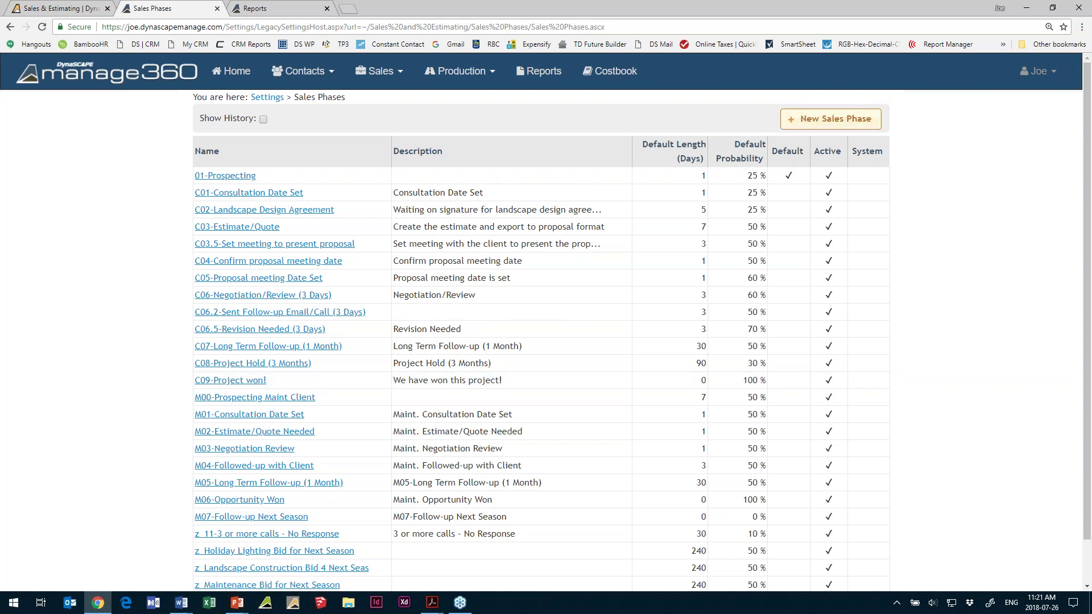
click(831, 119)
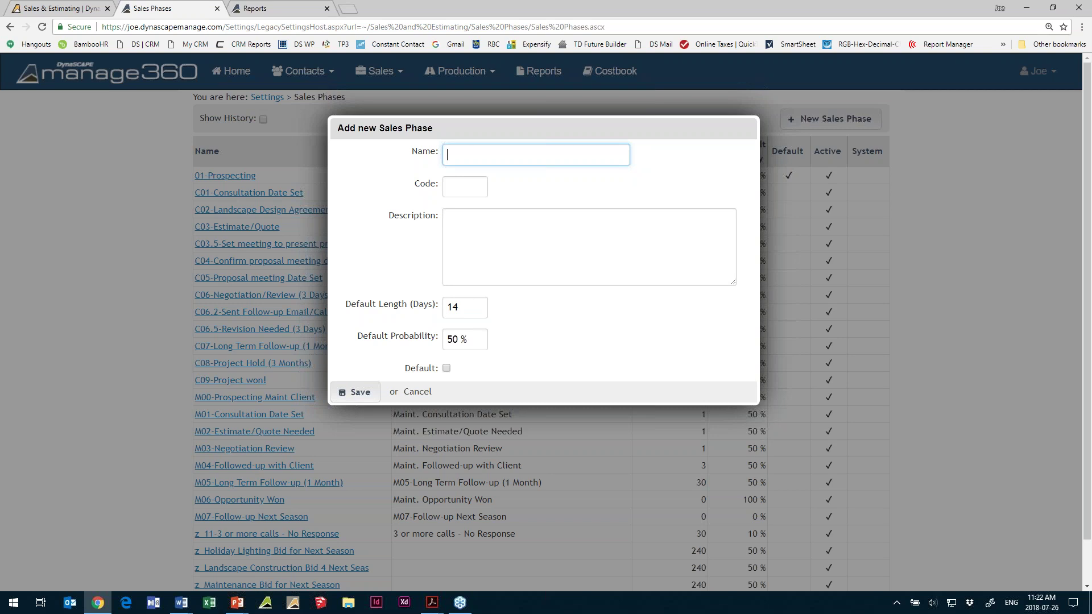
click(417, 392)
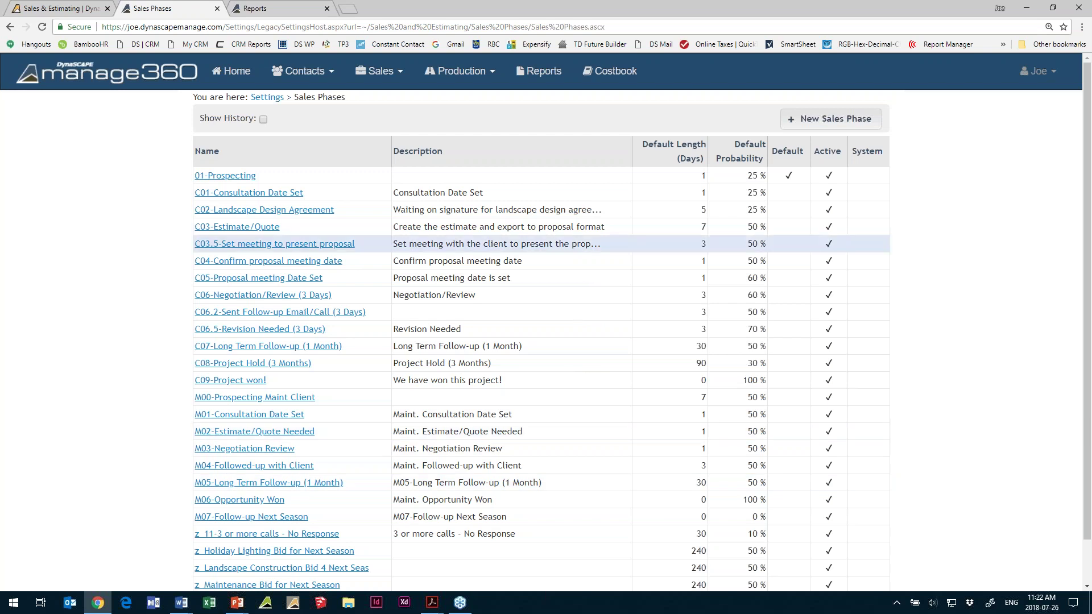
Review the Opportunity Types setting and return to the settings overview.
key(alt+Left)
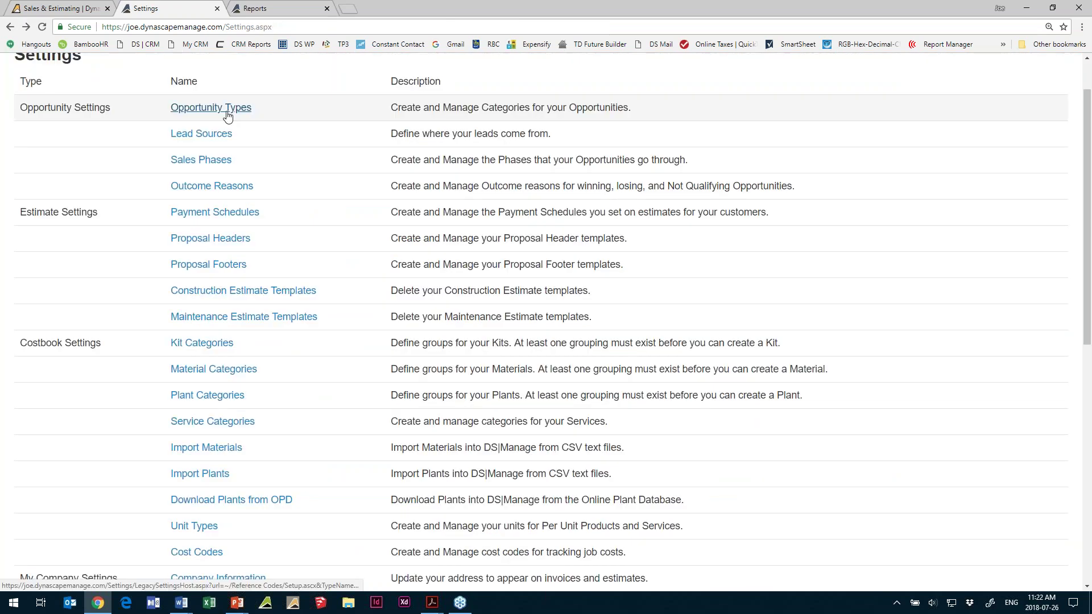
click(226, 109)
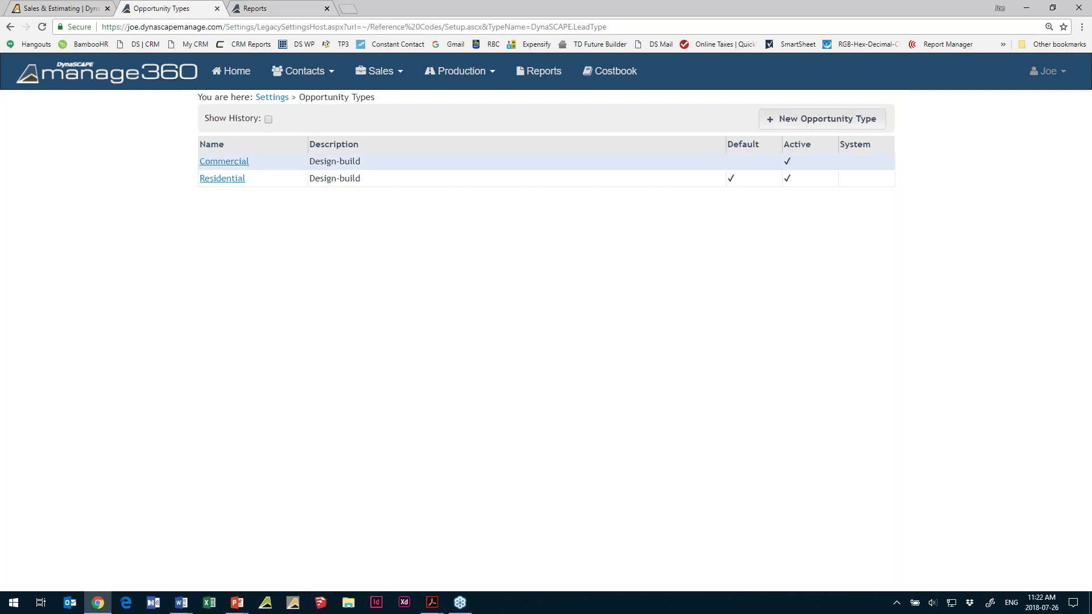
click(271, 98)
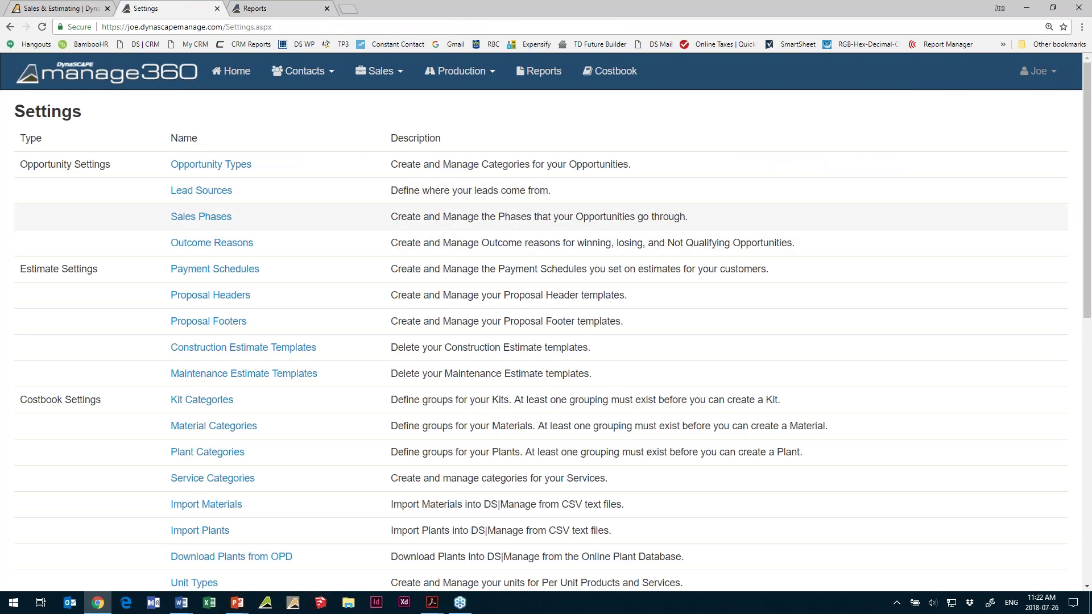
Review the full list of lead sources in the settings and return to the settings overview.
click(201, 190)
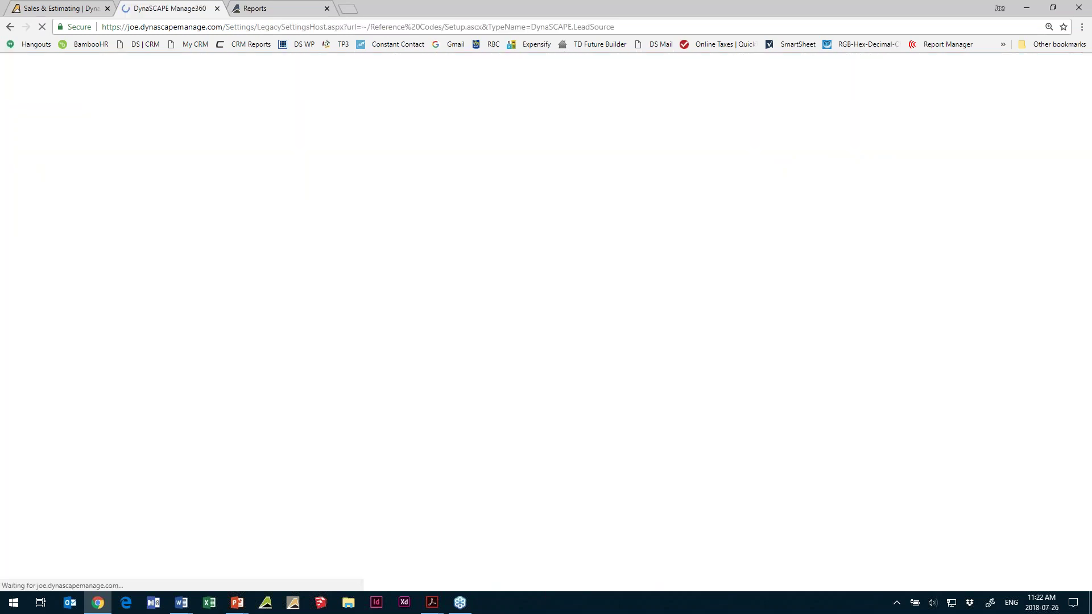
scroll(49, 267, down, 1)
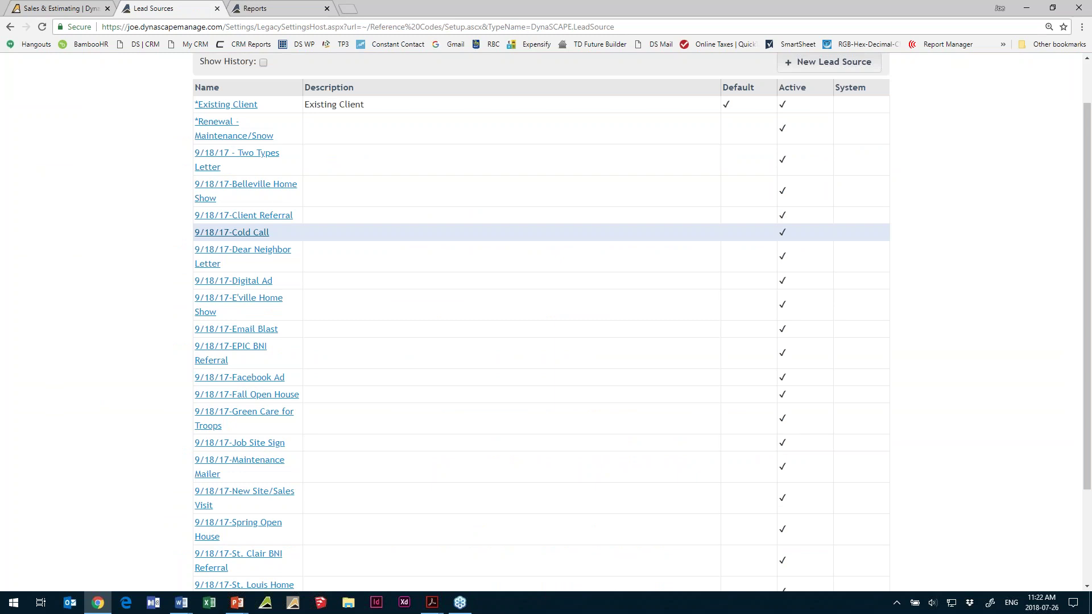
scroll(352, 350, down, 2)
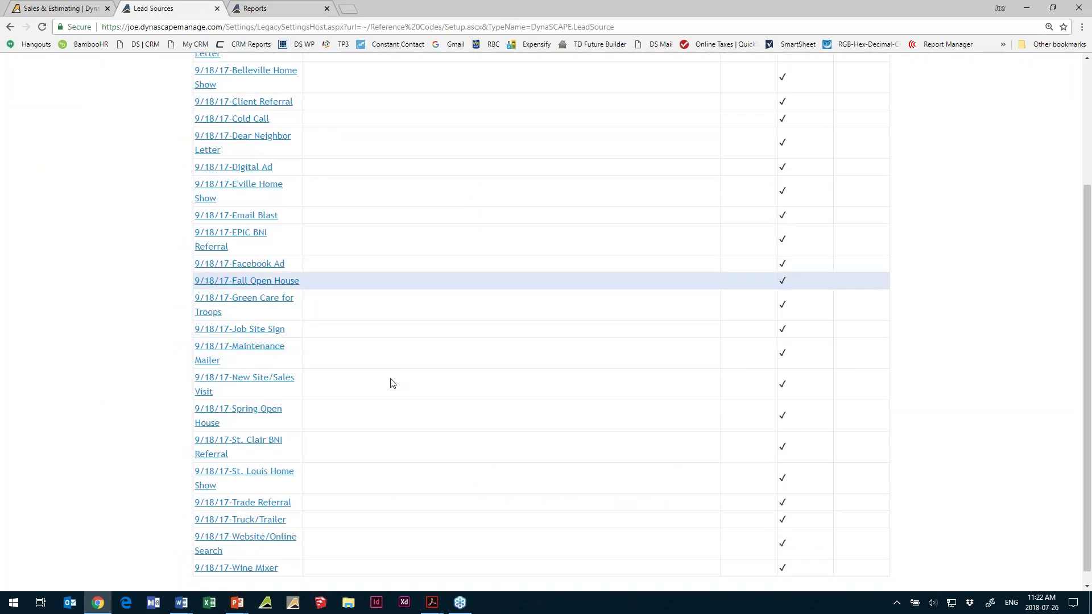
scroll(406, 416, down, 1)
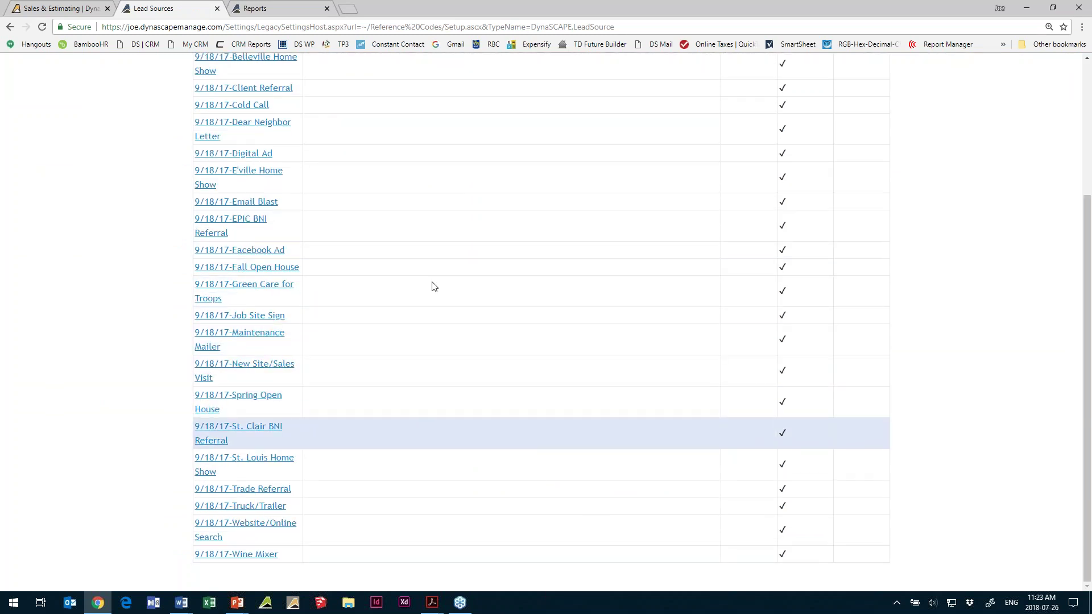
scroll(487, 485, up, 3)
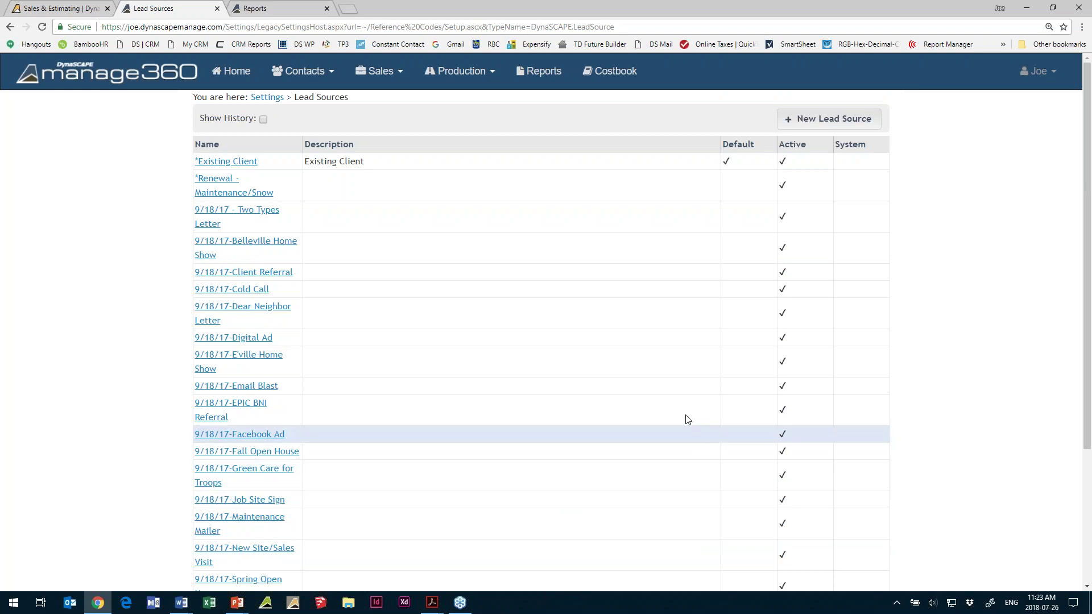
key(alt+Left)
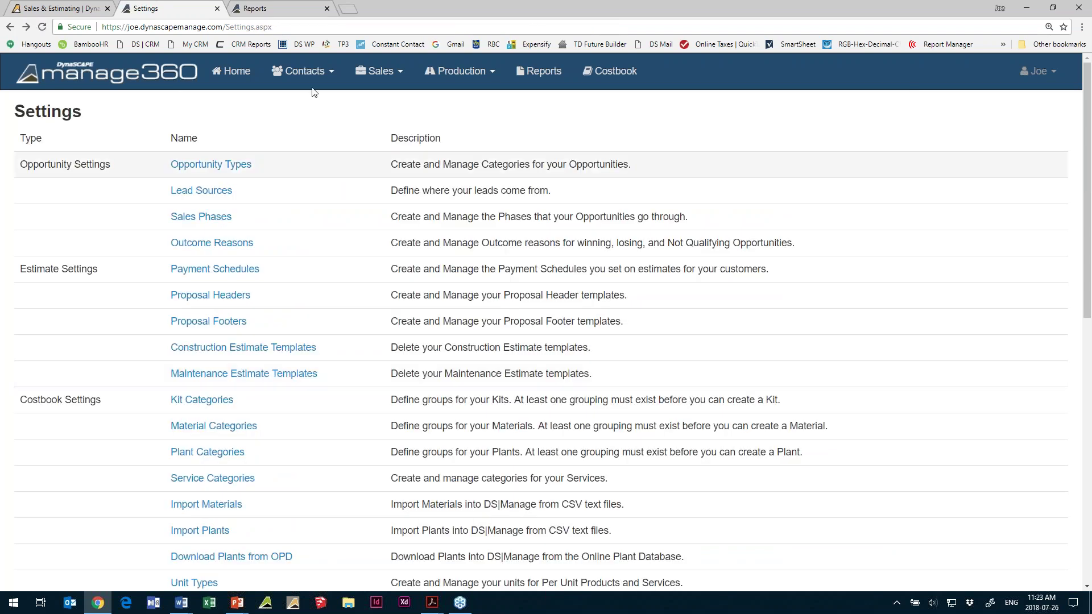
Open a lead-only Springfield customer account from the accounts list and set its lead source to 9/18/17-Digital Ad.
click(286, 75)
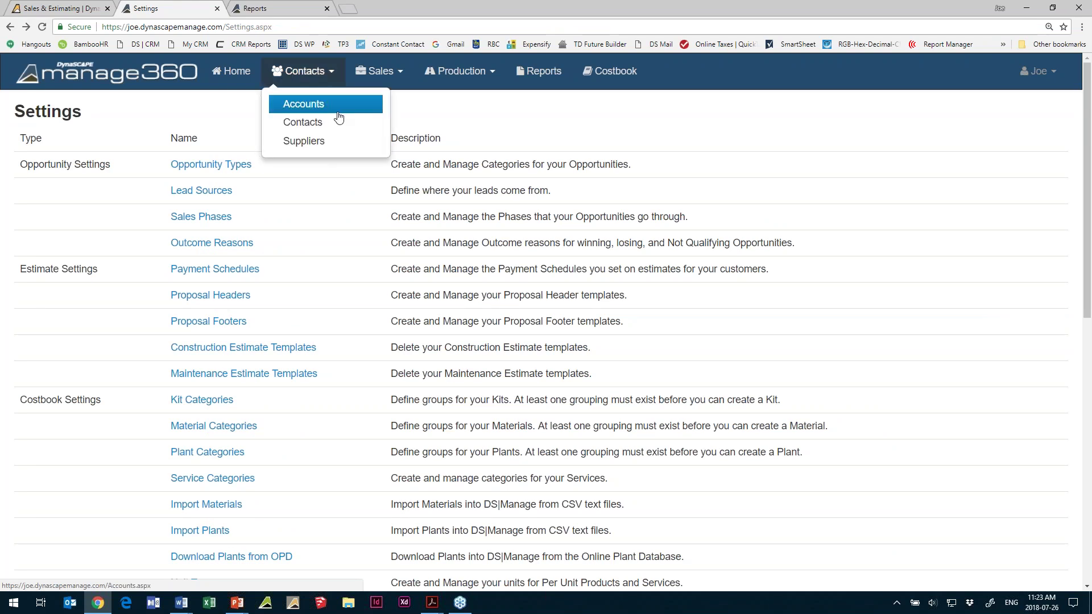
click(337, 113)
scroll(258, 410, down, 3)
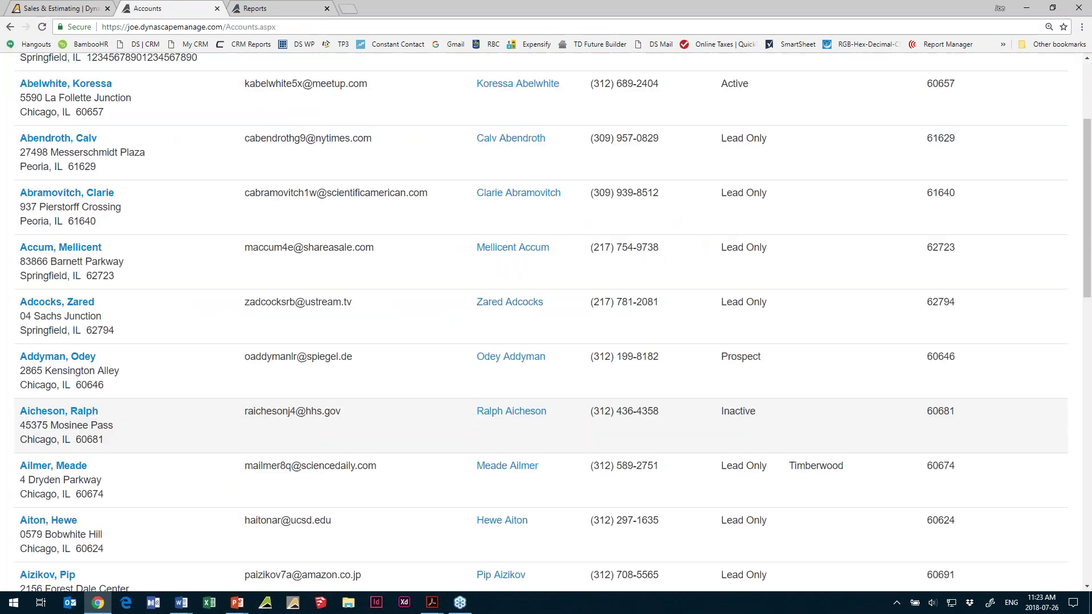
click(82, 306)
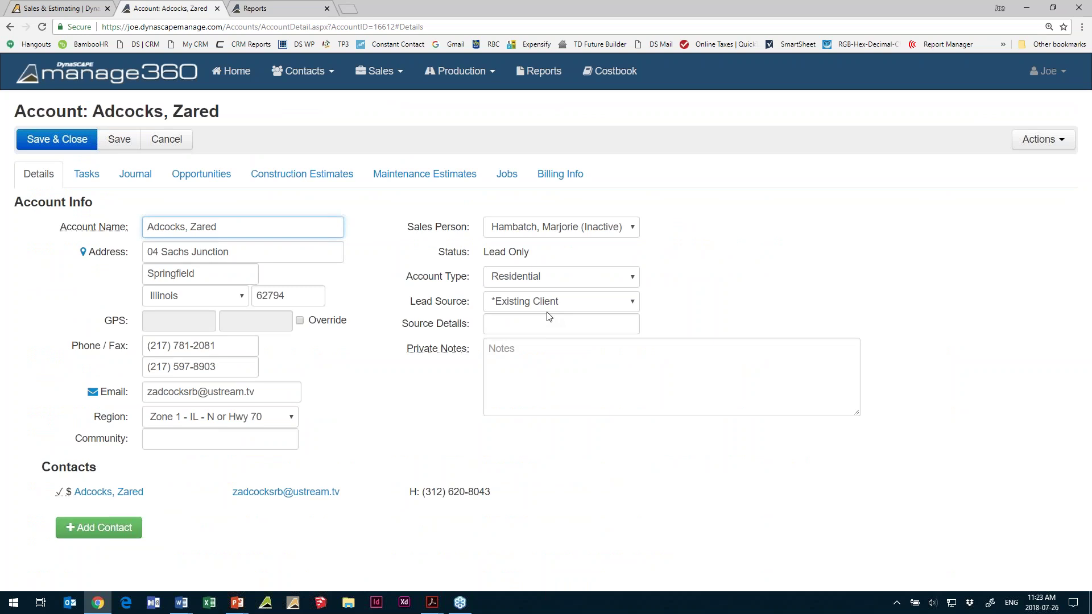
click(520, 302)
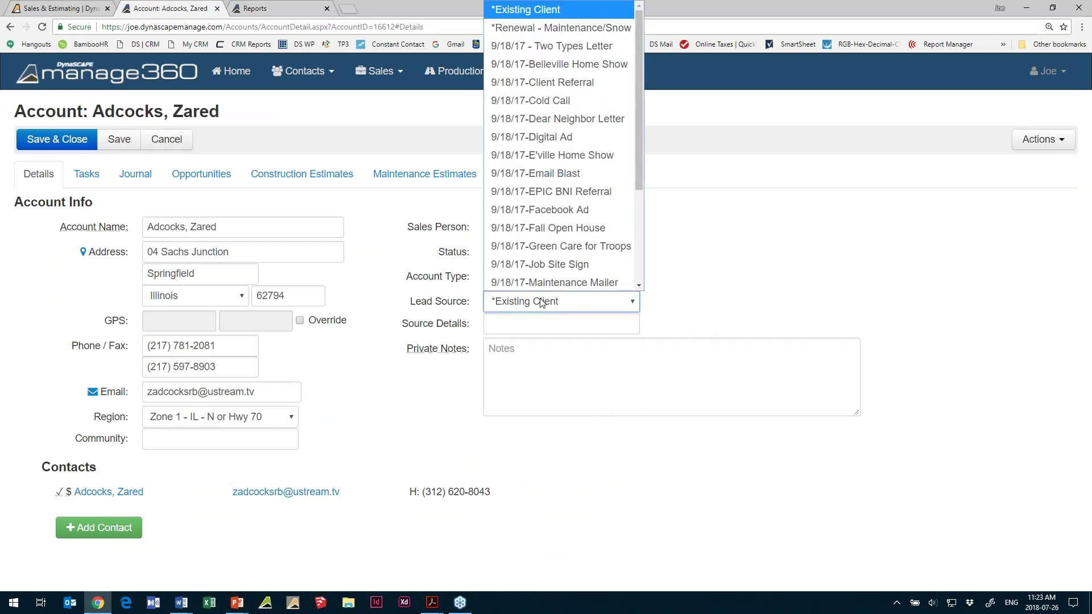
click(585, 137)
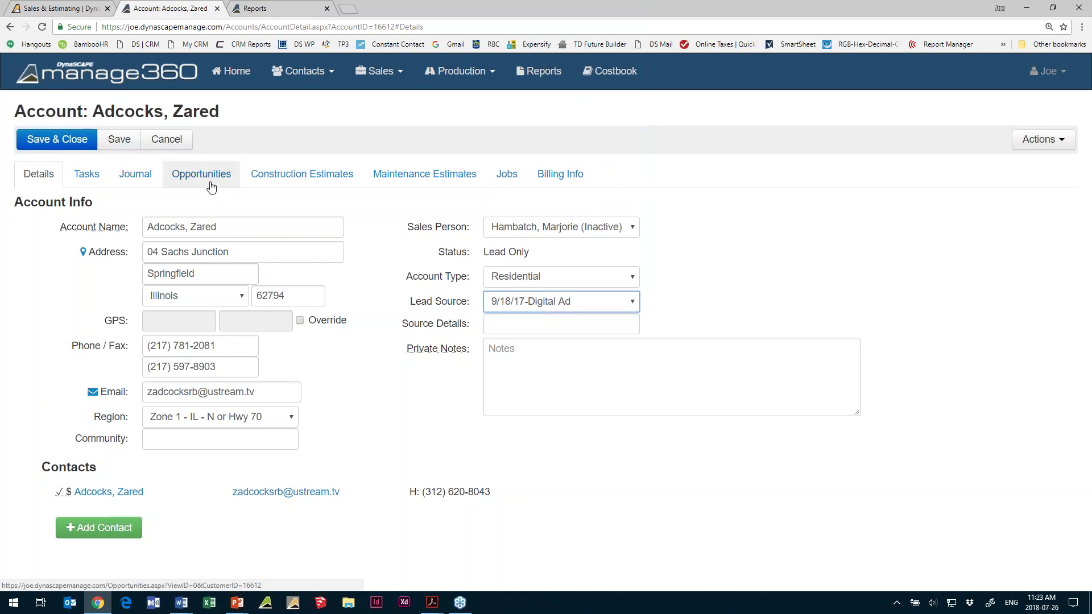
Set the status of the account's 01-Prospecting opportunity to Open.
click(211, 187)
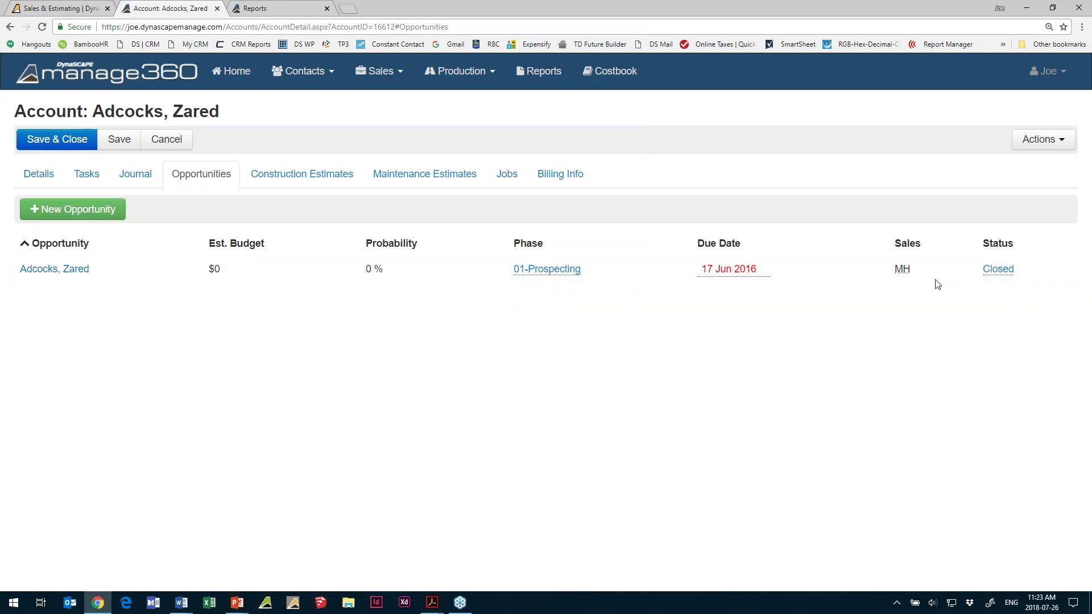
click(997, 274)
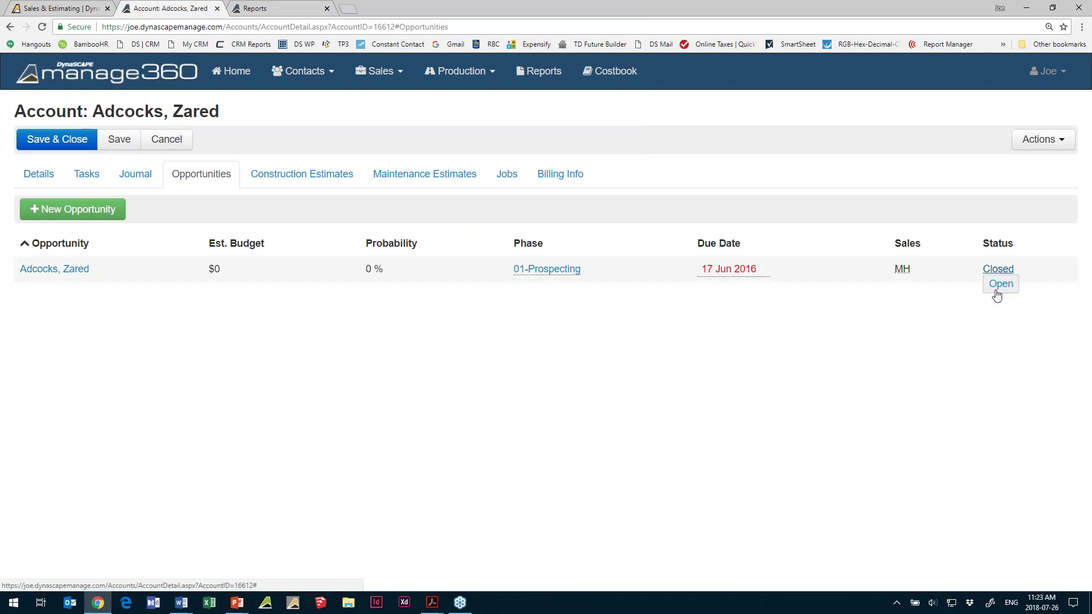
click(994, 289)
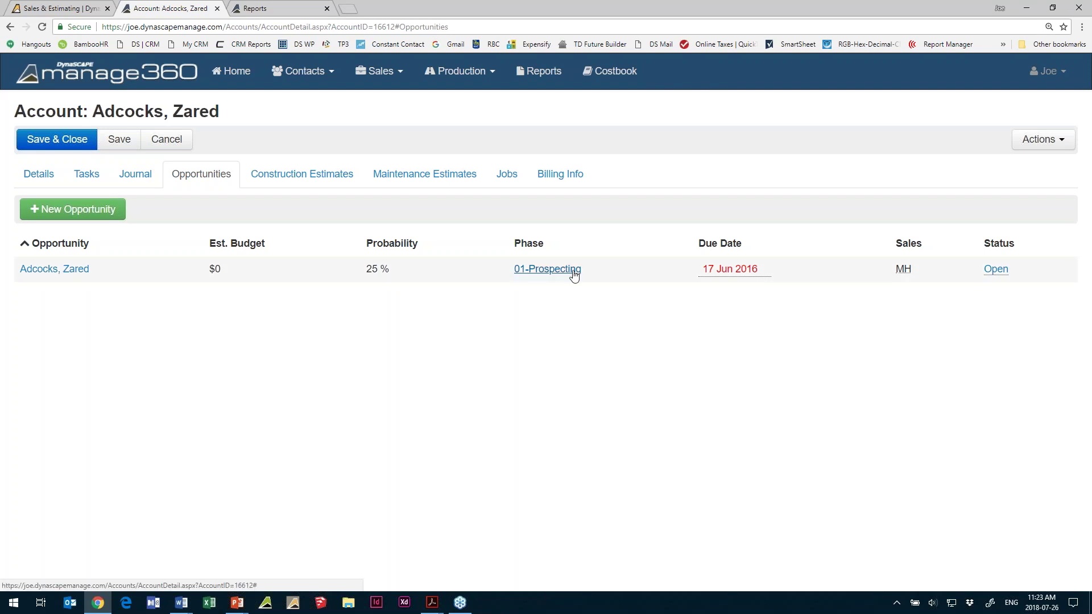
Set the due date of the account's 01-Prospecting opportunity to 2 Aug 2018.
click(713, 273)
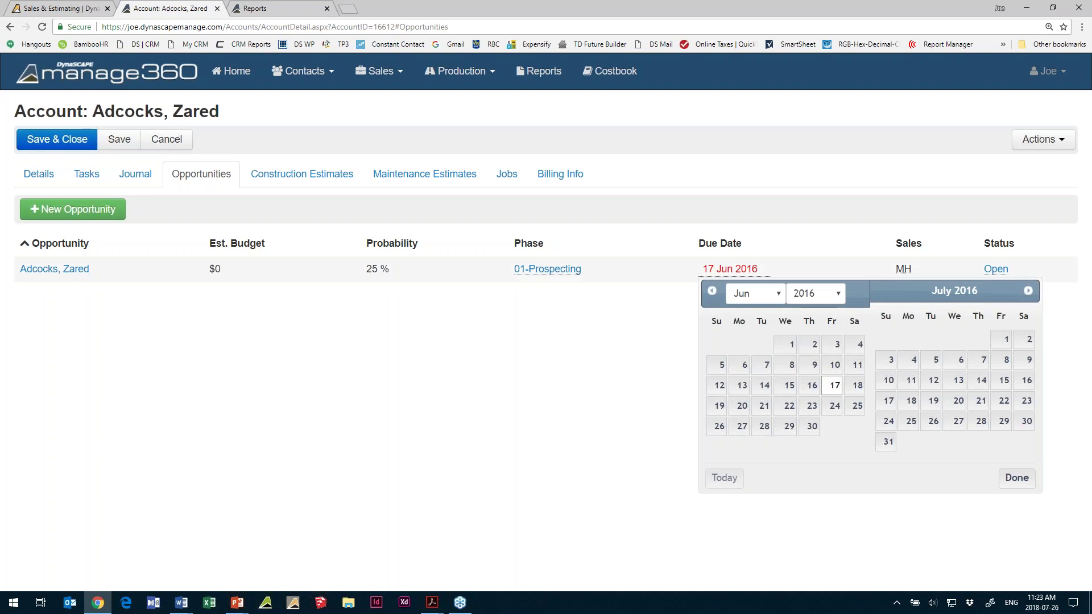
click(815, 294)
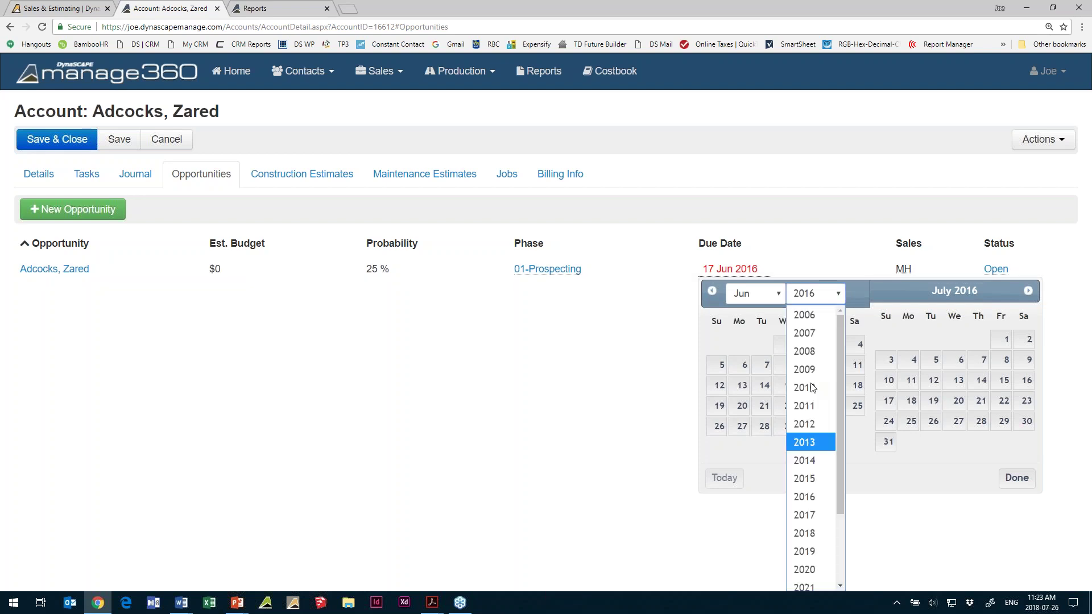
click(804, 533)
click(771, 294)
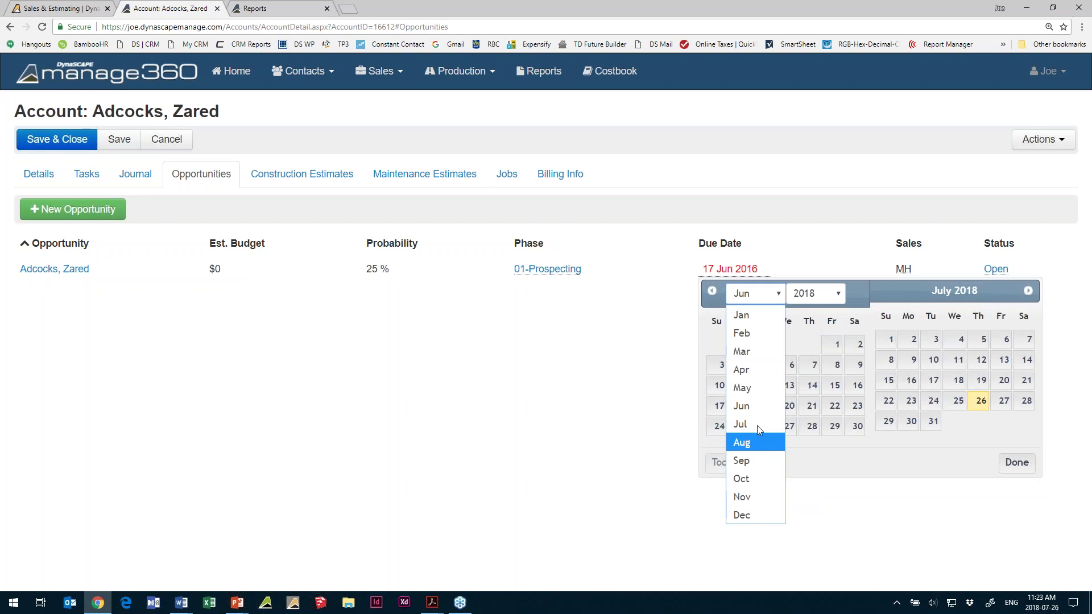
click(757, 424)
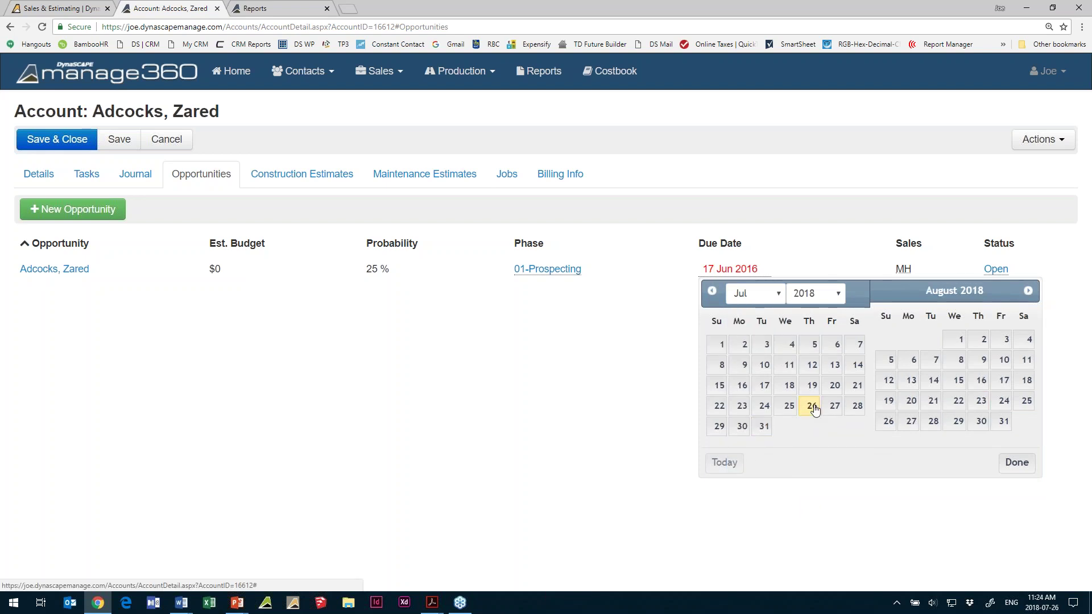
click(812, 406)
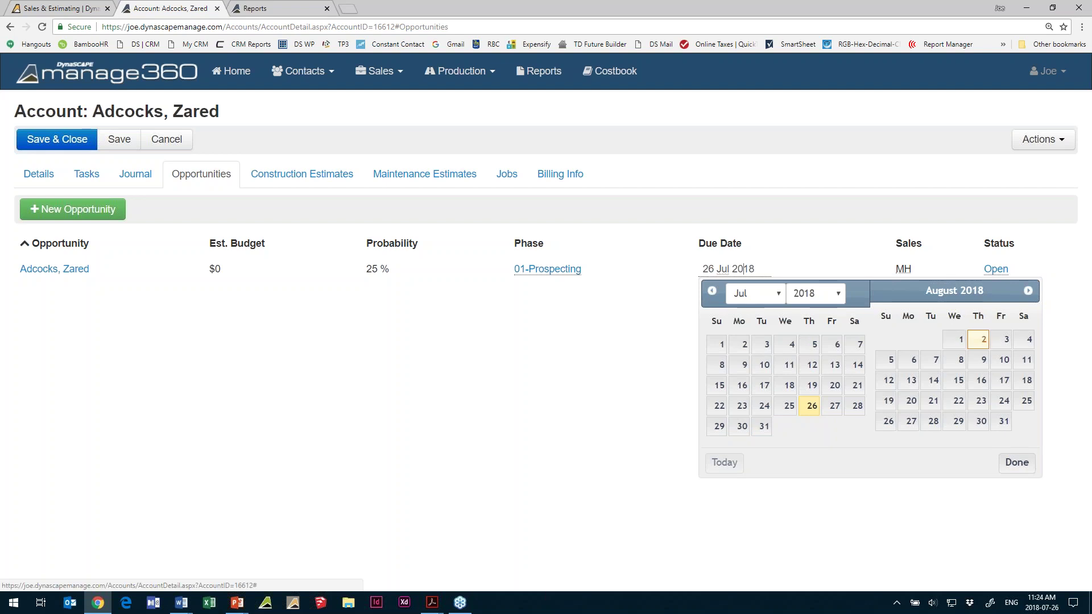
click(980, 341)
Change the opportunity's phase to C01-Consultation Date Set and look through the other available phases without choosing one.
click(549, 271)
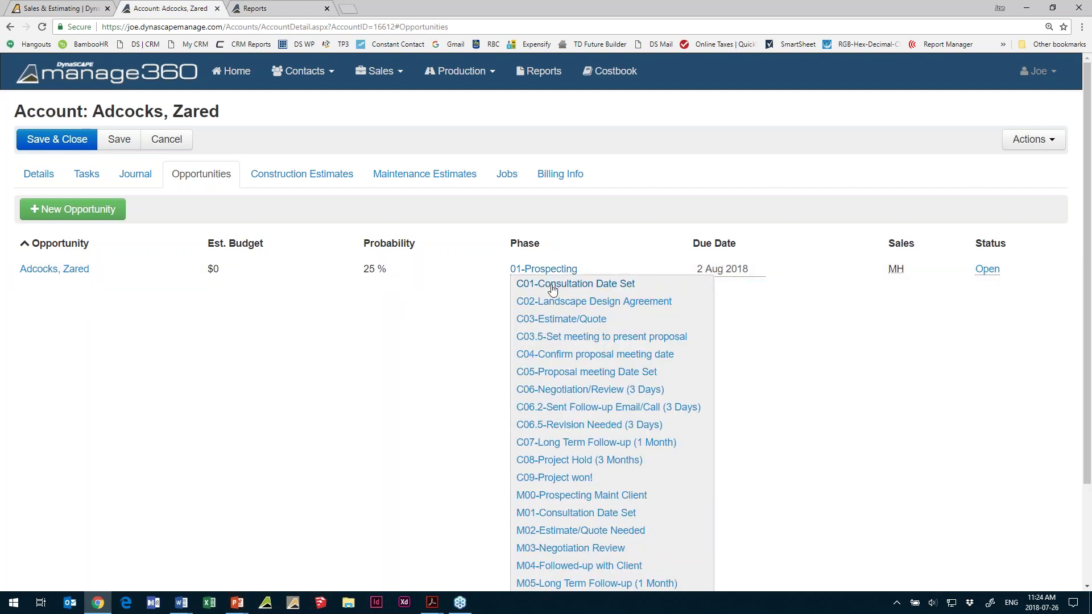
click(553, 287)
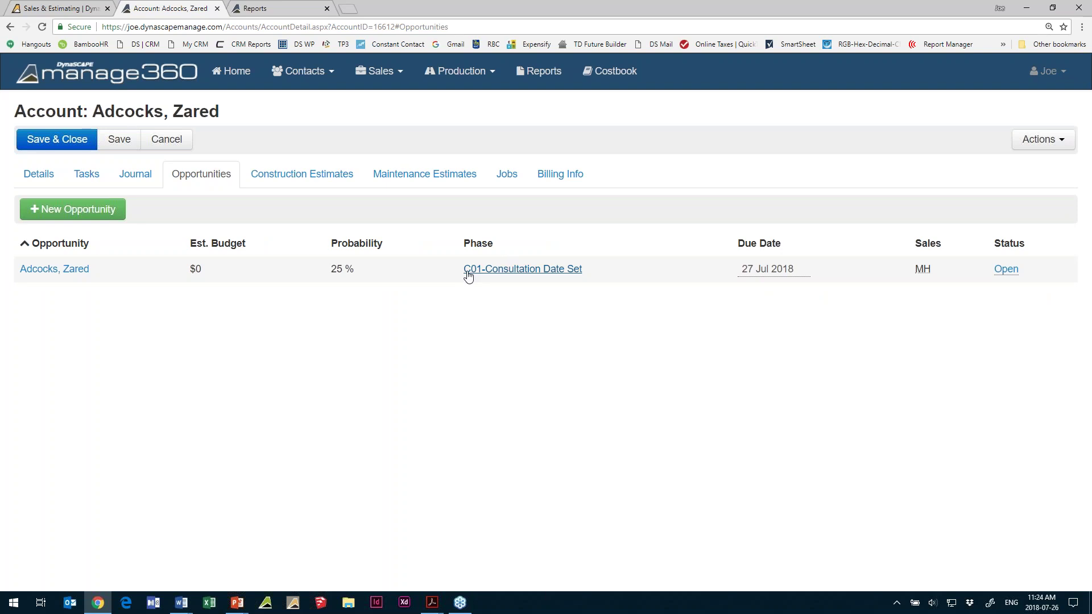
click(544, 270)
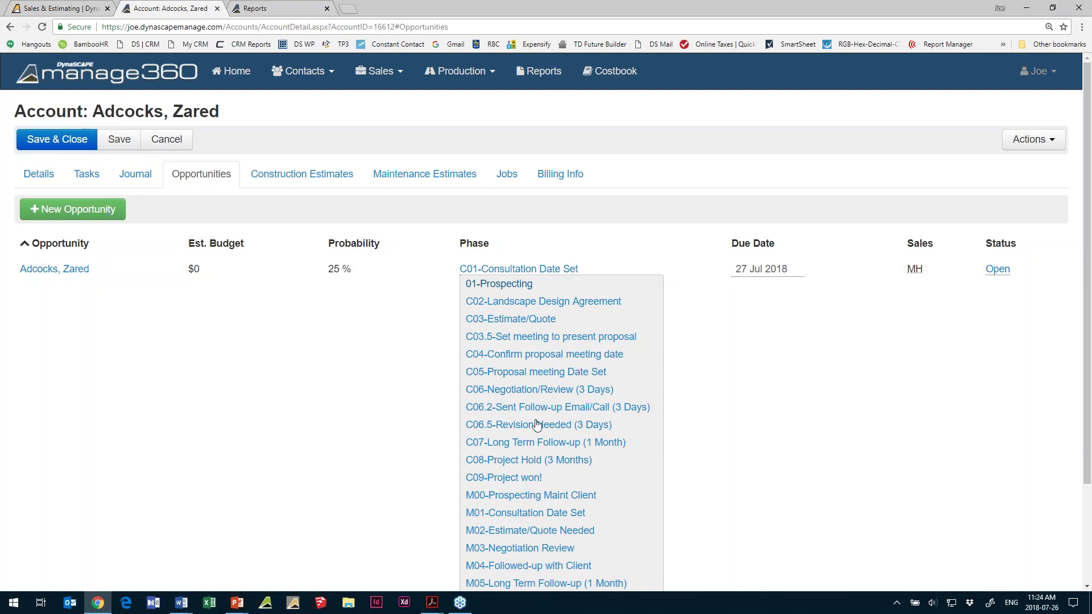
scroll(537, 425, down, 2)
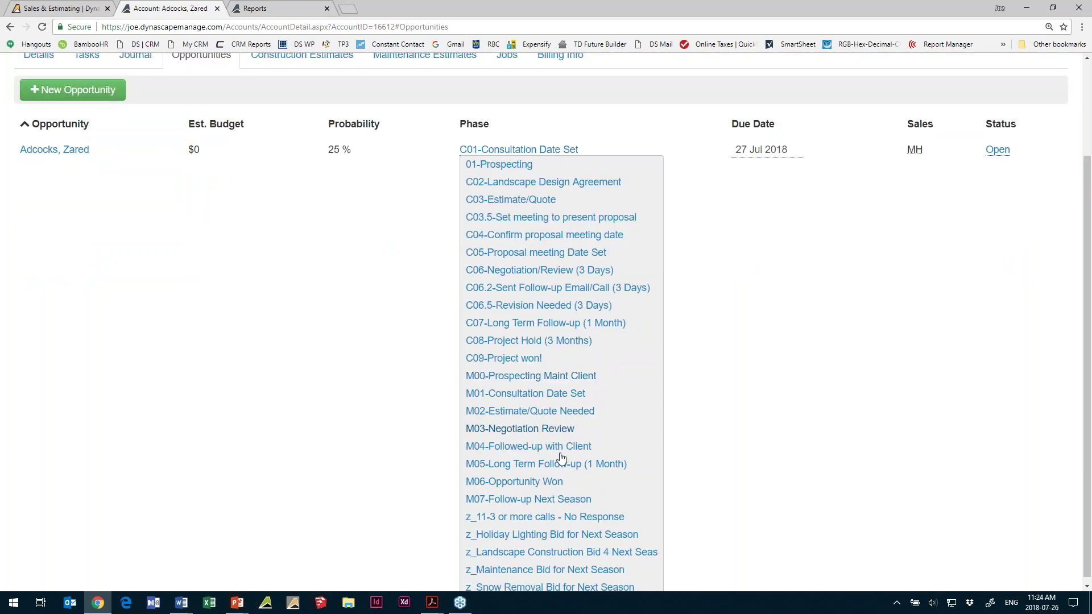
click(505, 213)
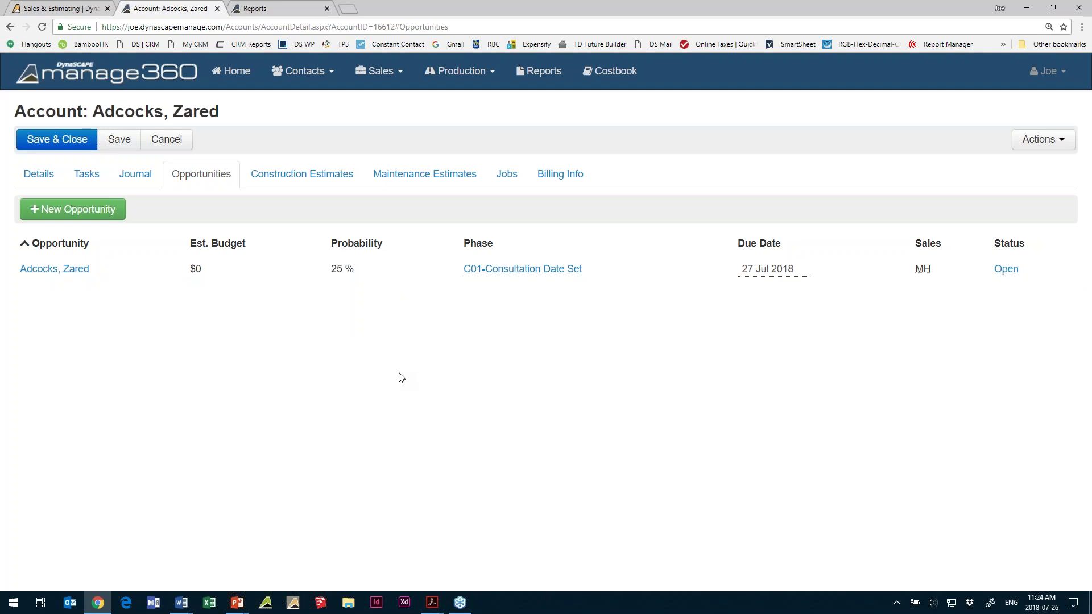
Open the list of all sales opportunities and sort it by due date, latest first.
click(385, 73)
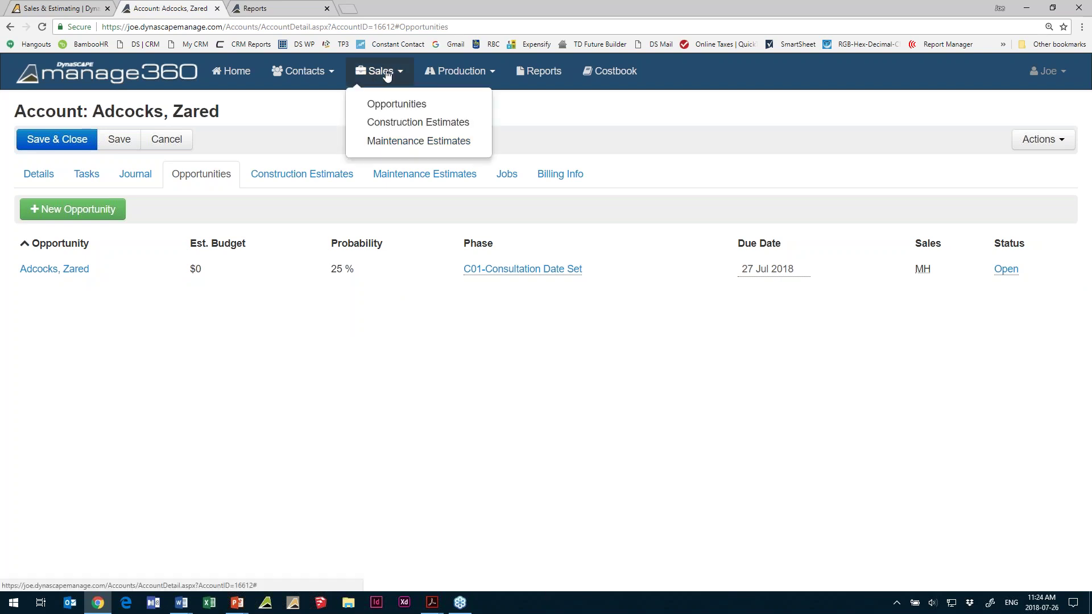
click(382, 111)
click(599, 90)
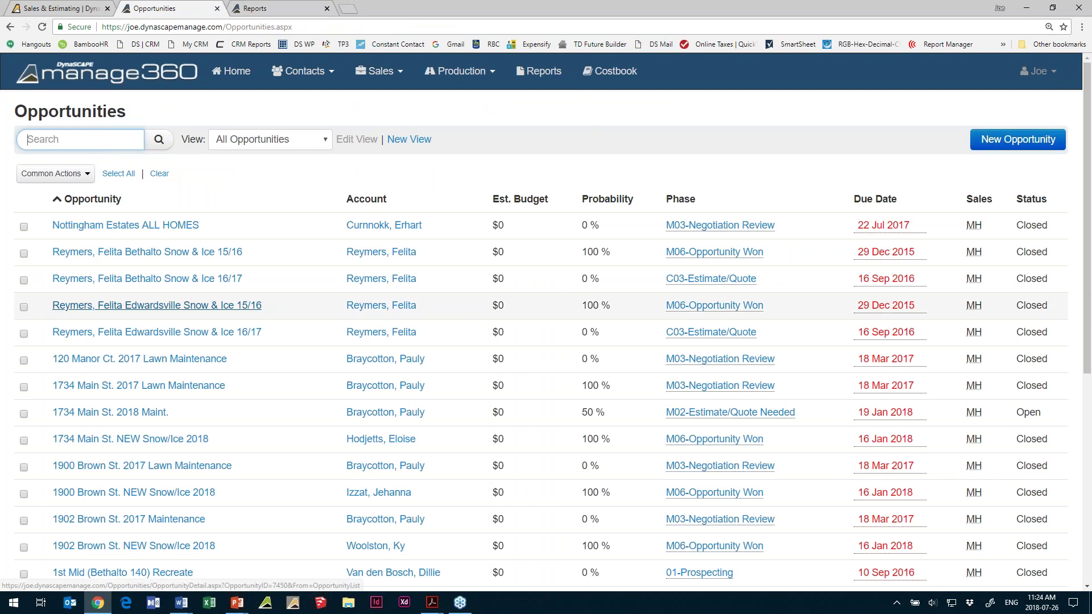
scroll(161, 312, down, 2)
scroll(161, 311, up, 2)
click(887, 202)
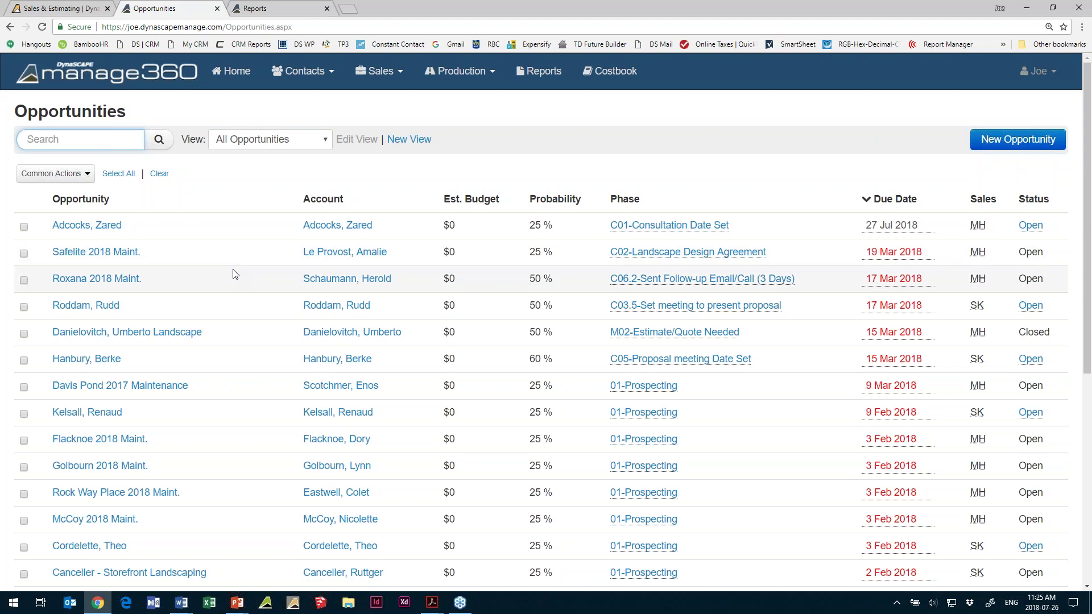
scroll(243, 275, down, 1)
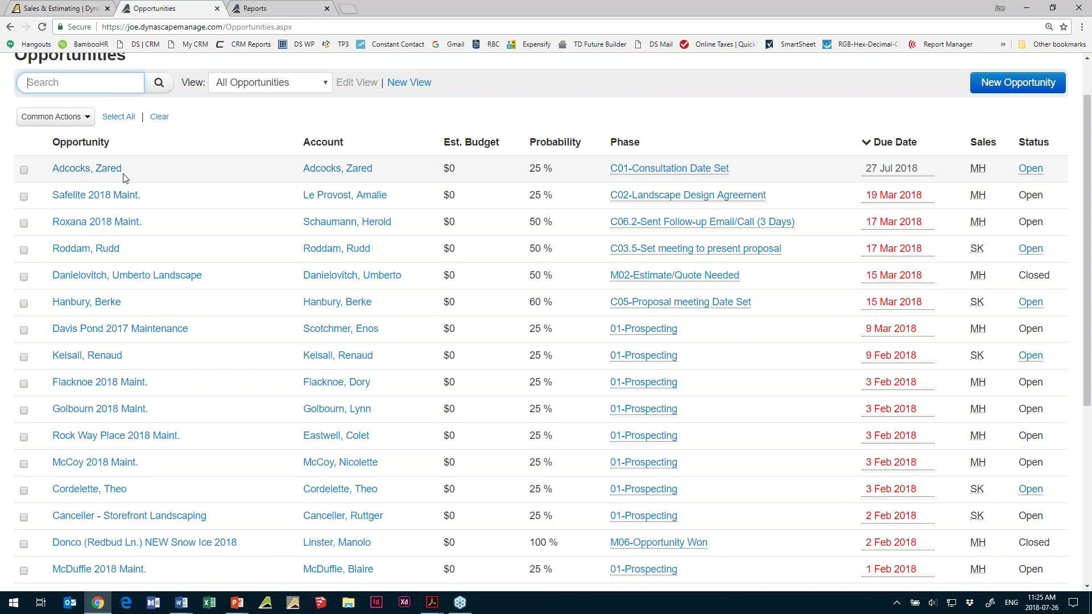
Move the opportunity in phase C06.2-Sent Follow-up Email/Call (3 Days) to 01-Prospecting, and from there to C04-Confirm proposal meeting date.
click(681, 240)
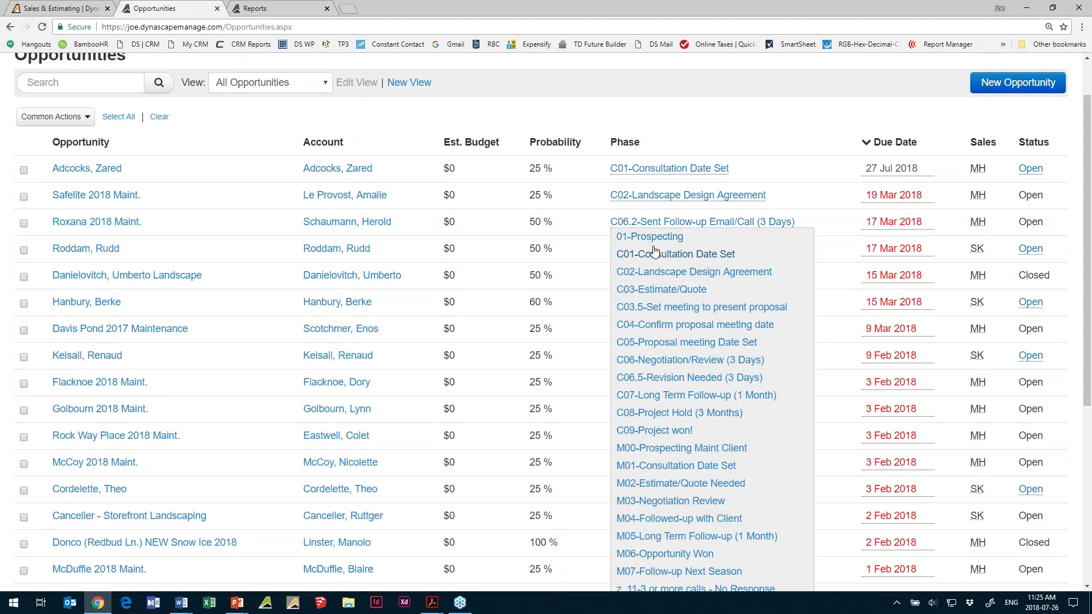
click(683, 237)
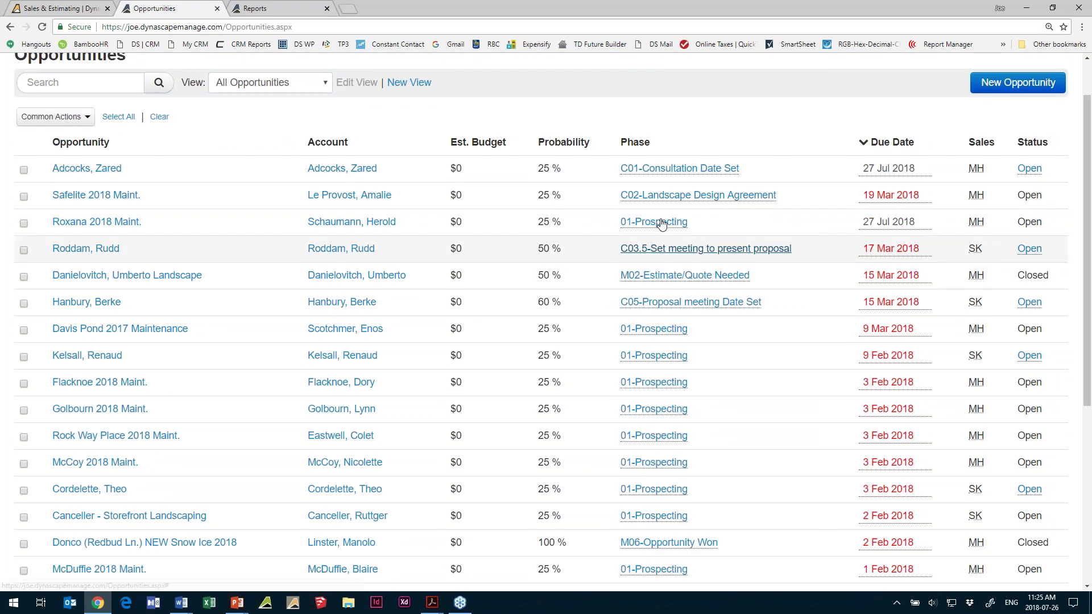
click(661, 223)
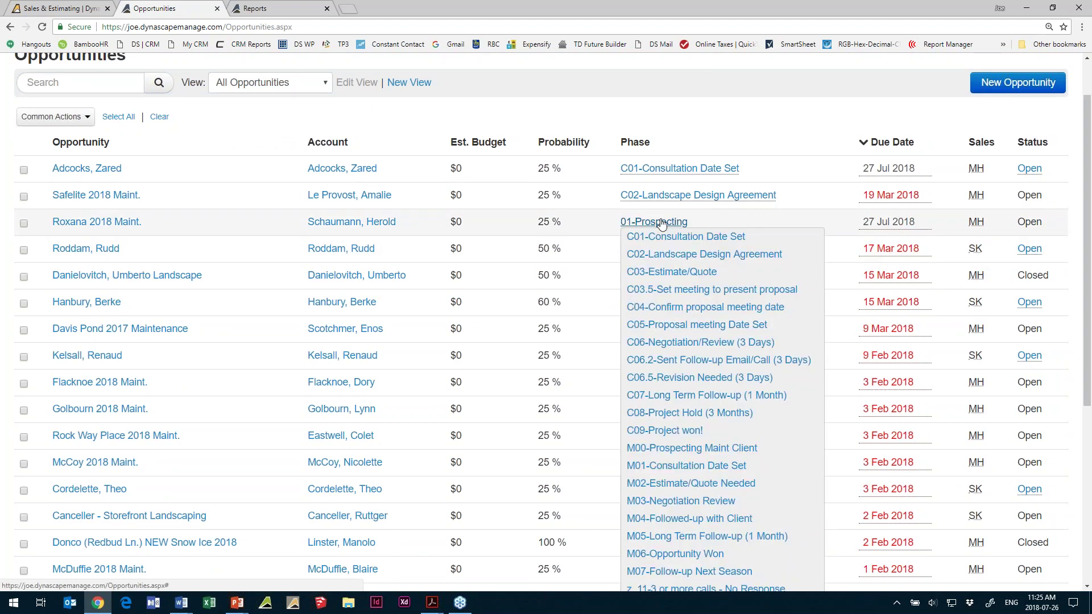
click(674, 308)
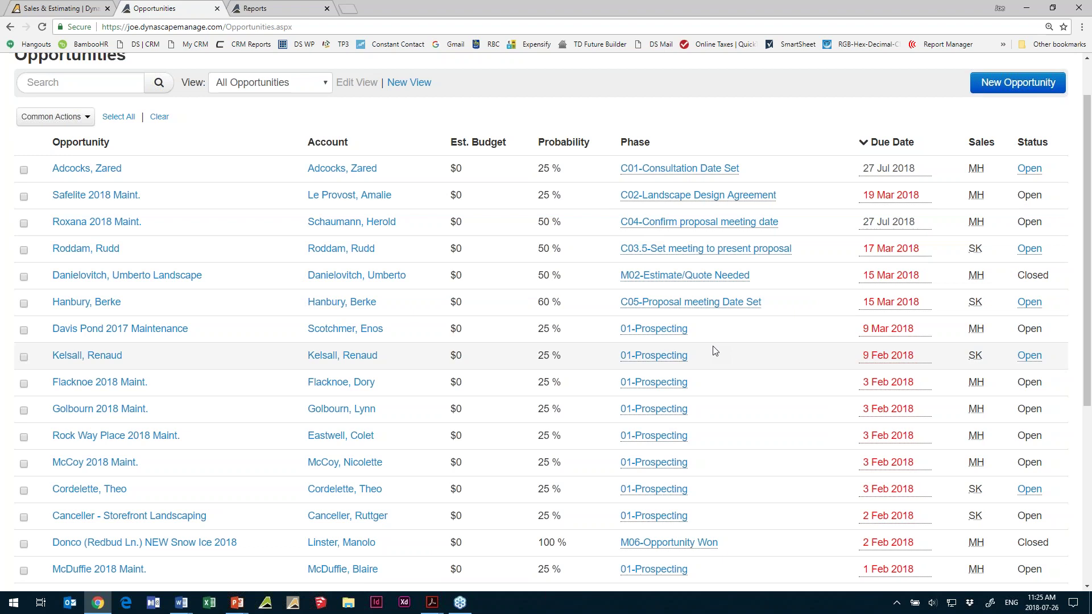
Look through the rest of the opportunities page, and open Reports to review the saved reports, including the Sales & Estimating group.
scroll(678, 356, down, 2)
scroll(678, 355, down, 3)
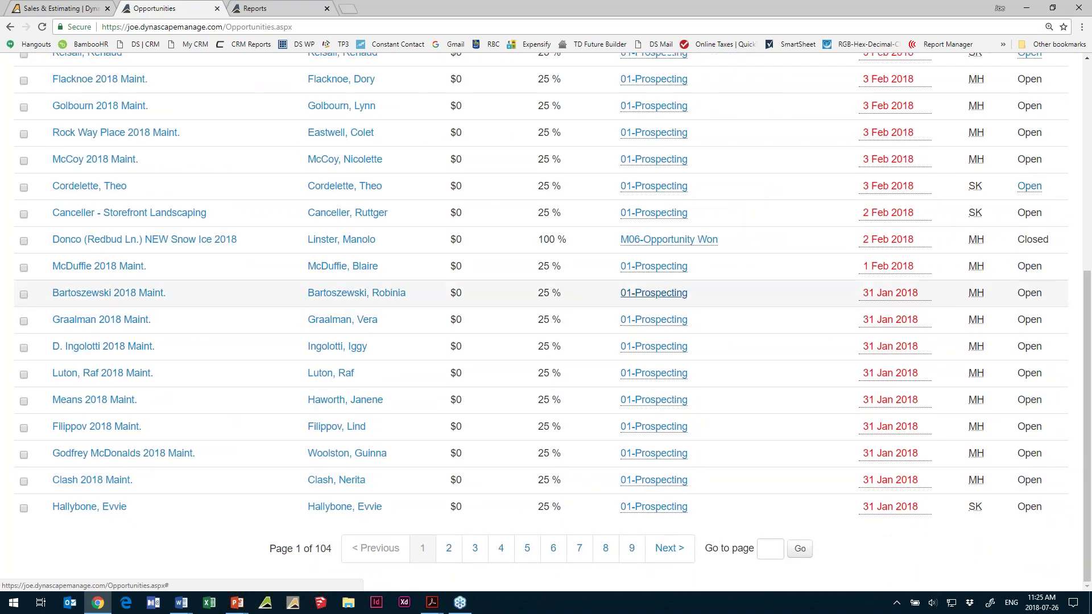
scroll(666, 414, up, 1)
scroll(654, 421, up, 5)
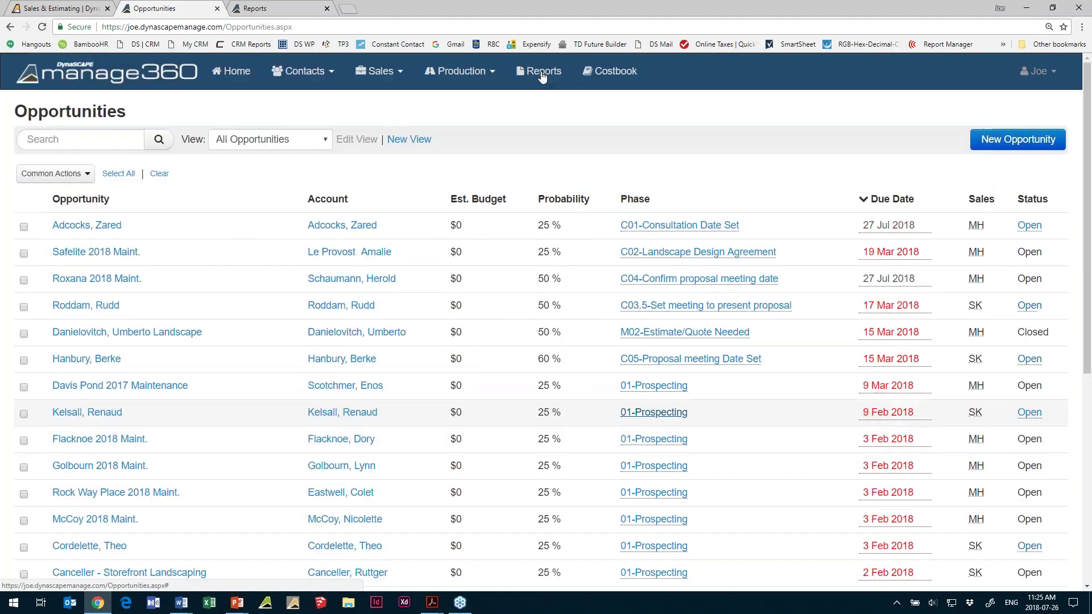
click(542, 74)
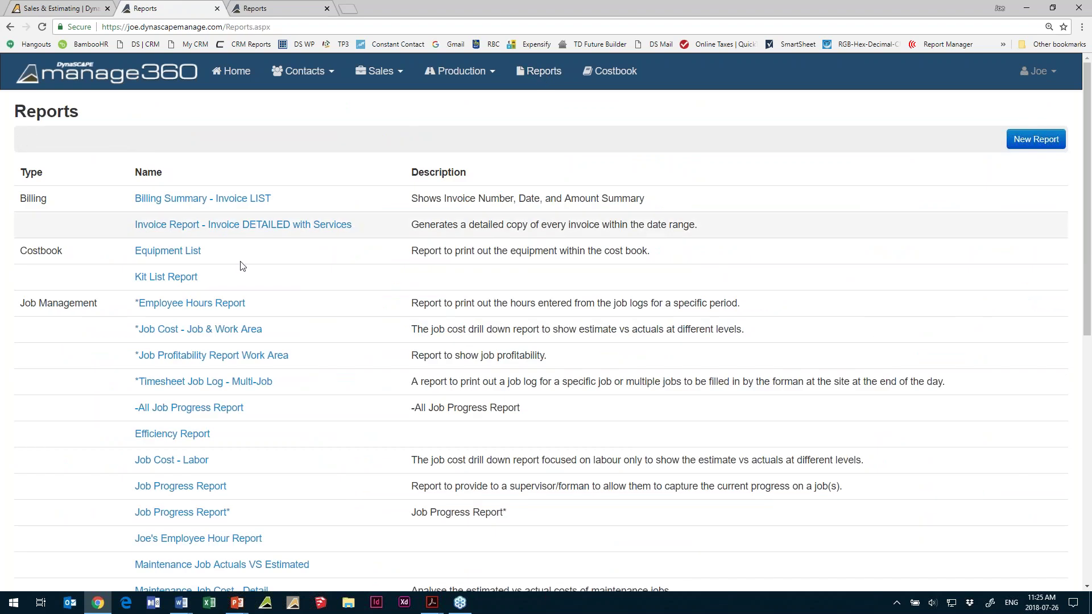
scroll(236, 245, down, 9)
scroll(230, 224, down, 1)
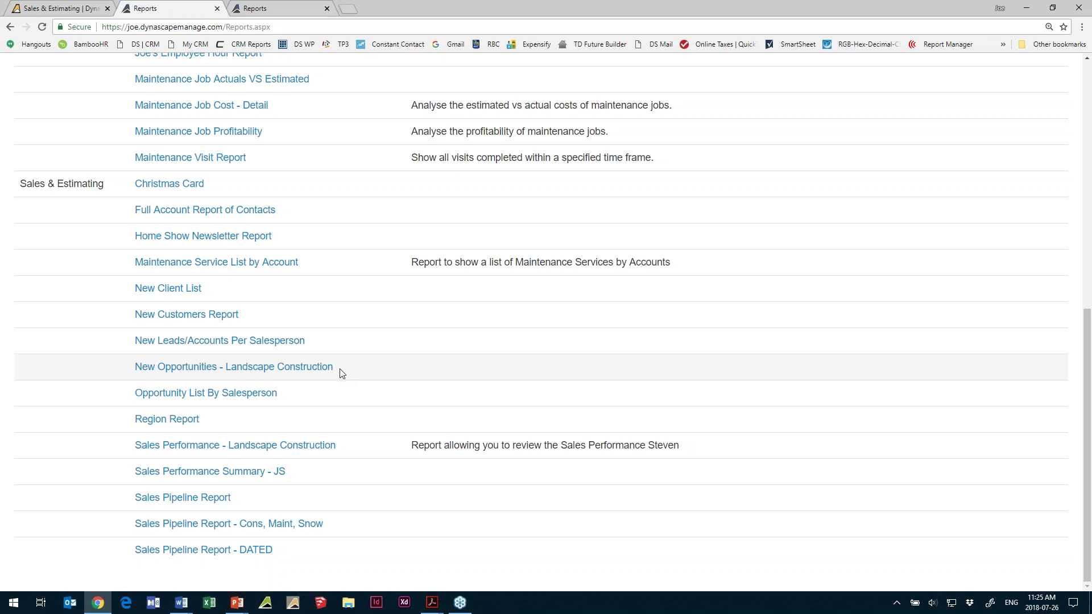
scroll(961, 81, up, 4)
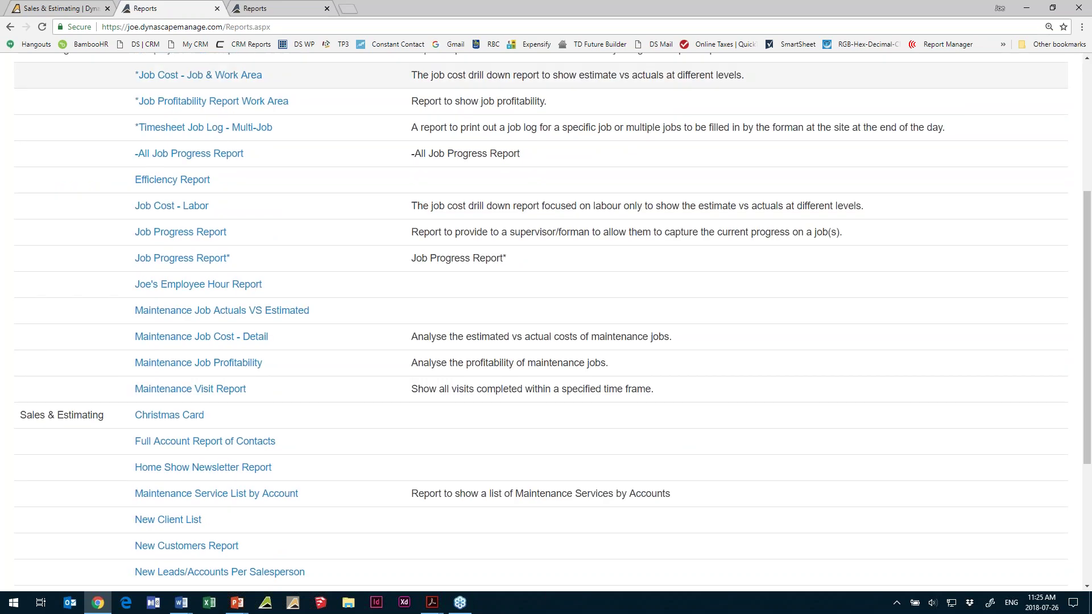
scroll(960, 81, up, 5)
Review the report types available for a new report and return to the saved reports list.
click(1007, 111)
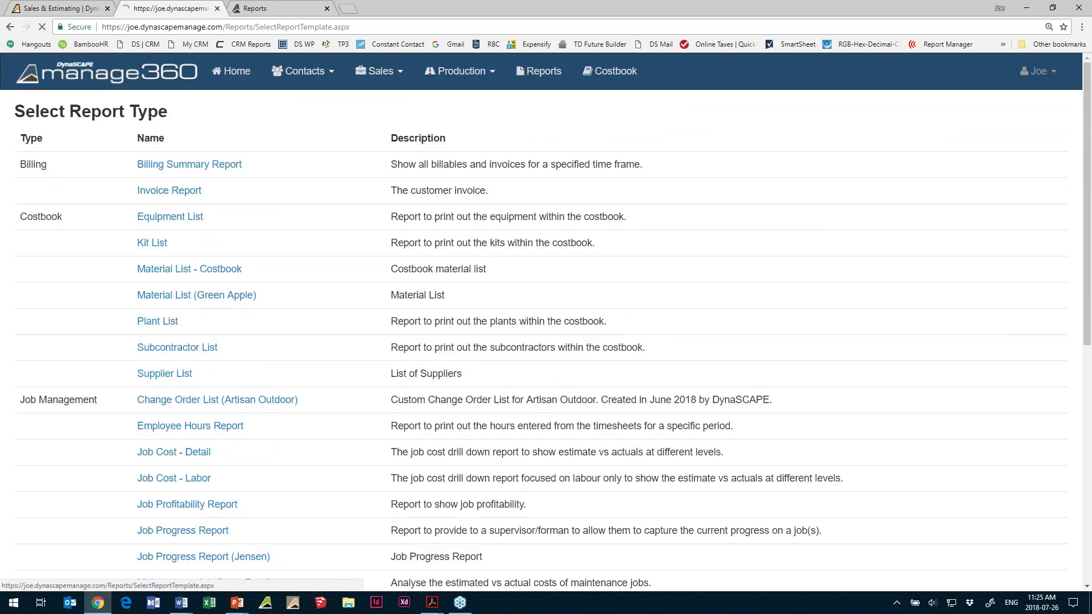
scroll(80, 369, down, 8)
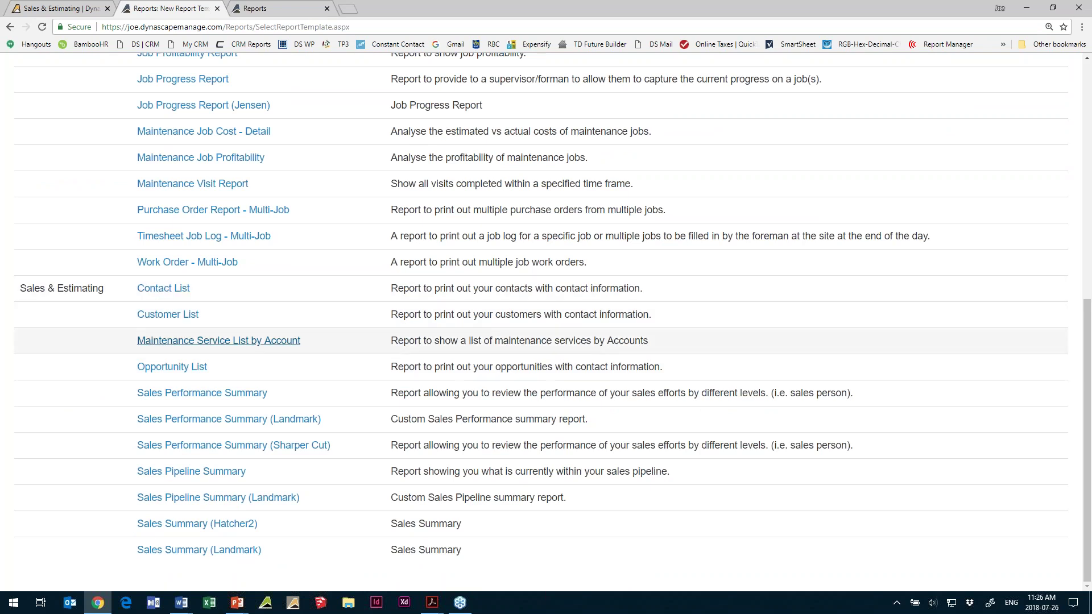
scroll(339, 200, up, 8)
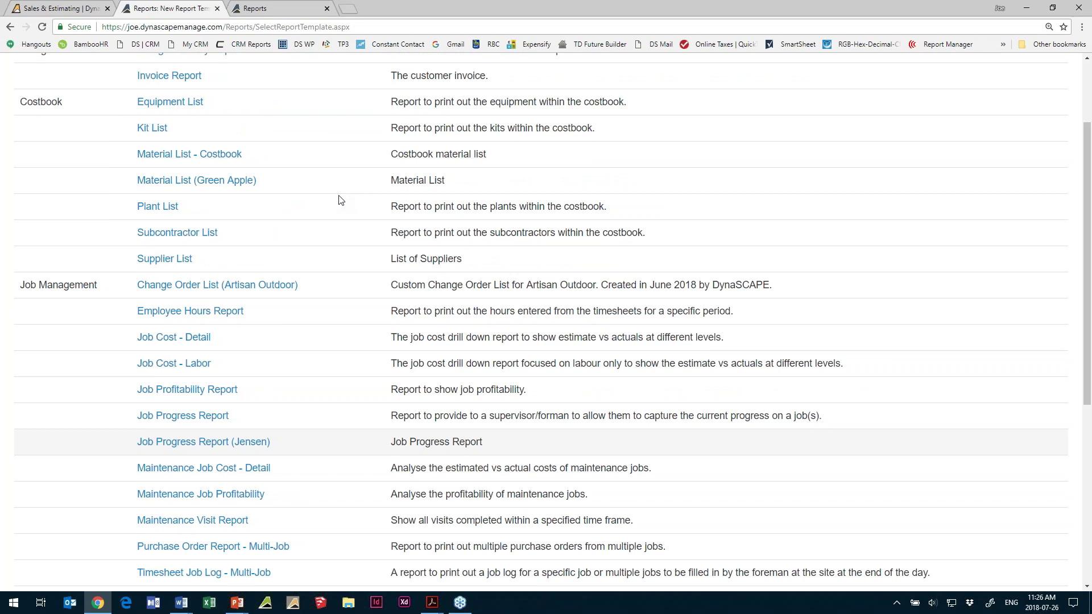
key(alt+Left)
Open the New Opportunities - Landscape Construction report and set its created end date to 26 Jul 2018.
scroll(309, 334, down, 8)
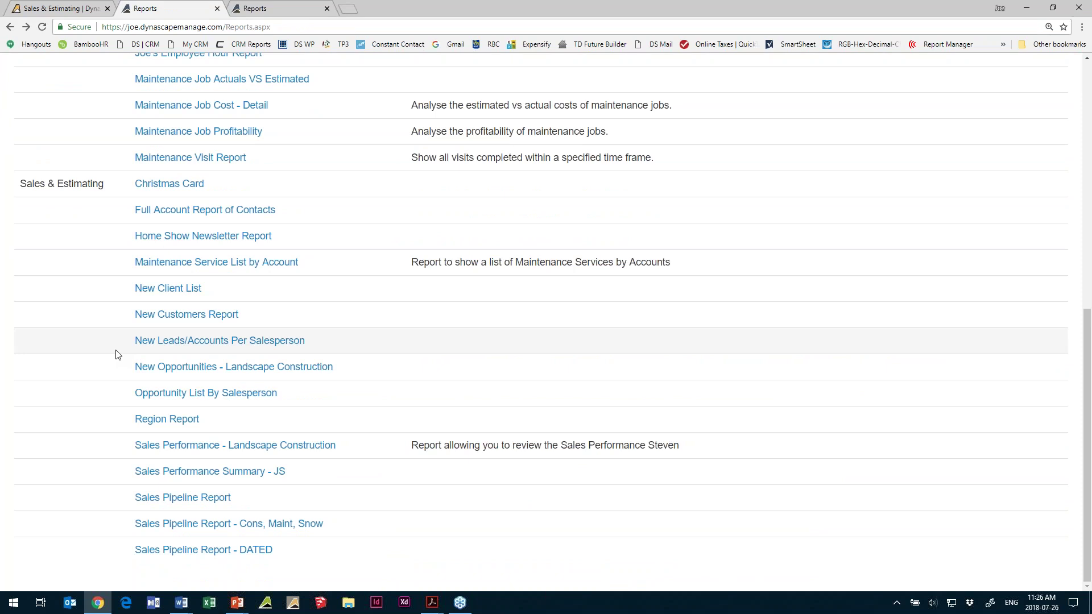
click(178, 371)
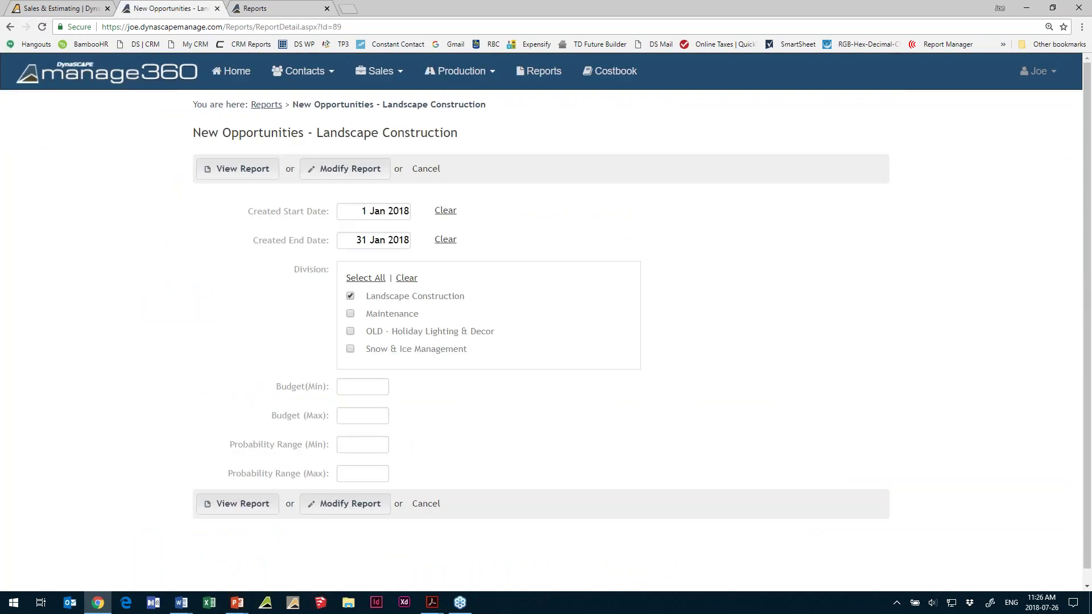
click(370, 242)
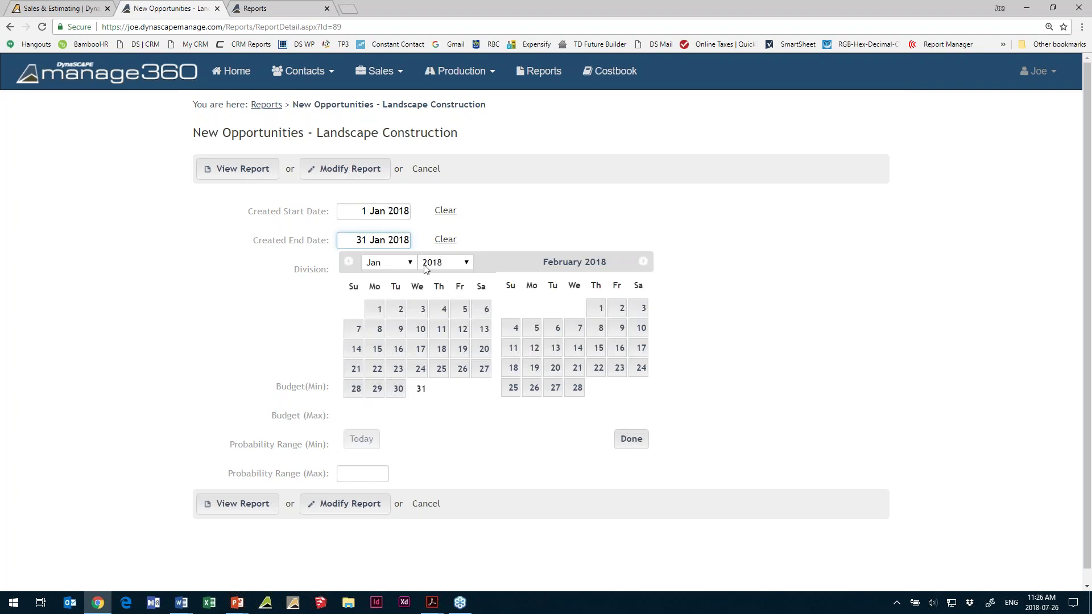
click(388, 262)
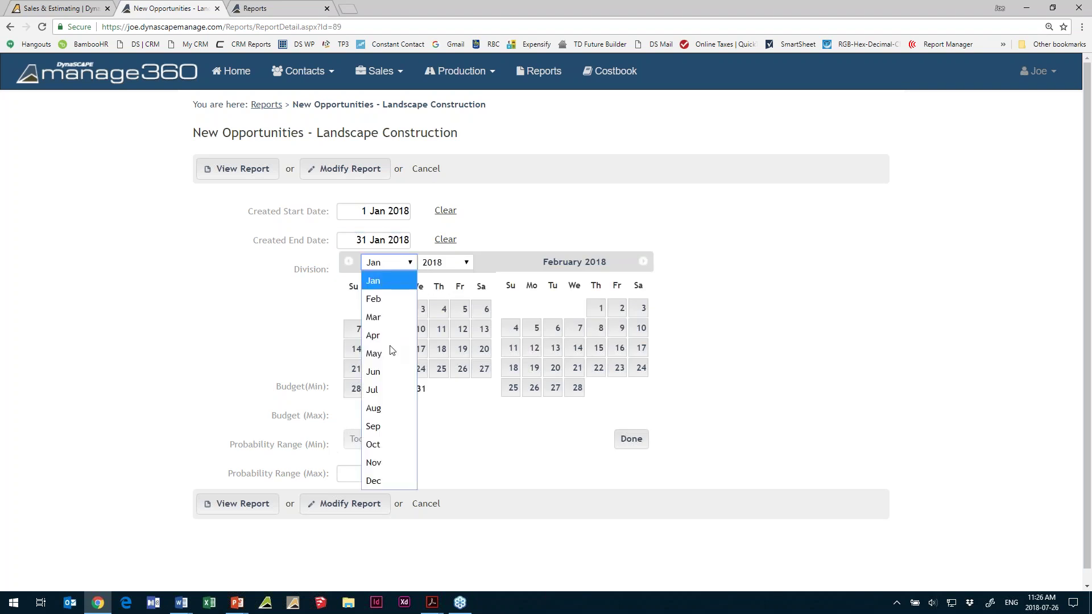
click(377, 391)
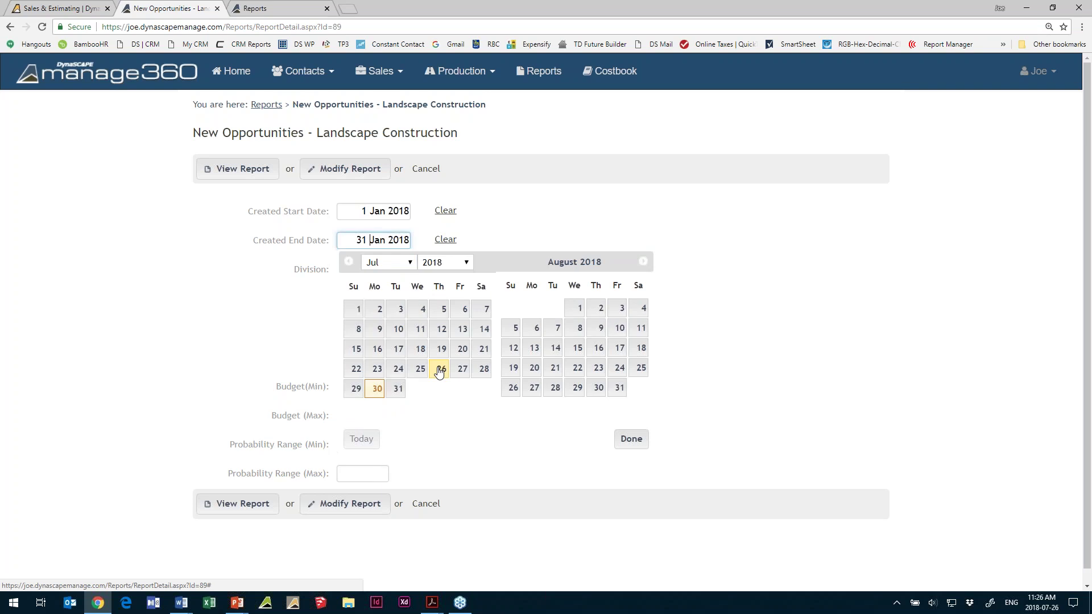
click(439, 370)
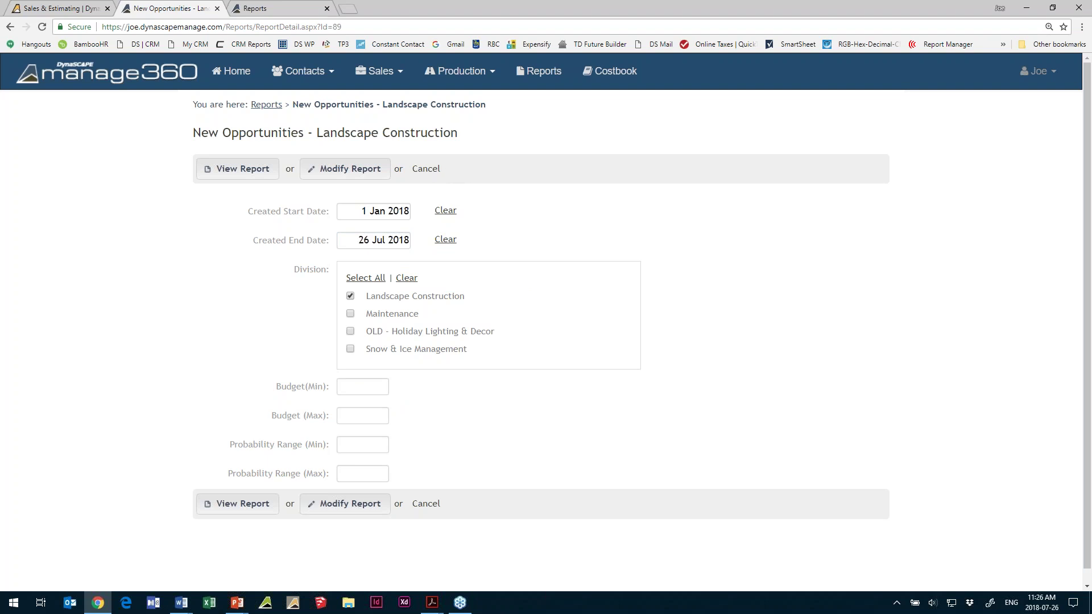
View the generated opportunity report for Landscape Construction and return to the saved reports list.
click(237, 503)
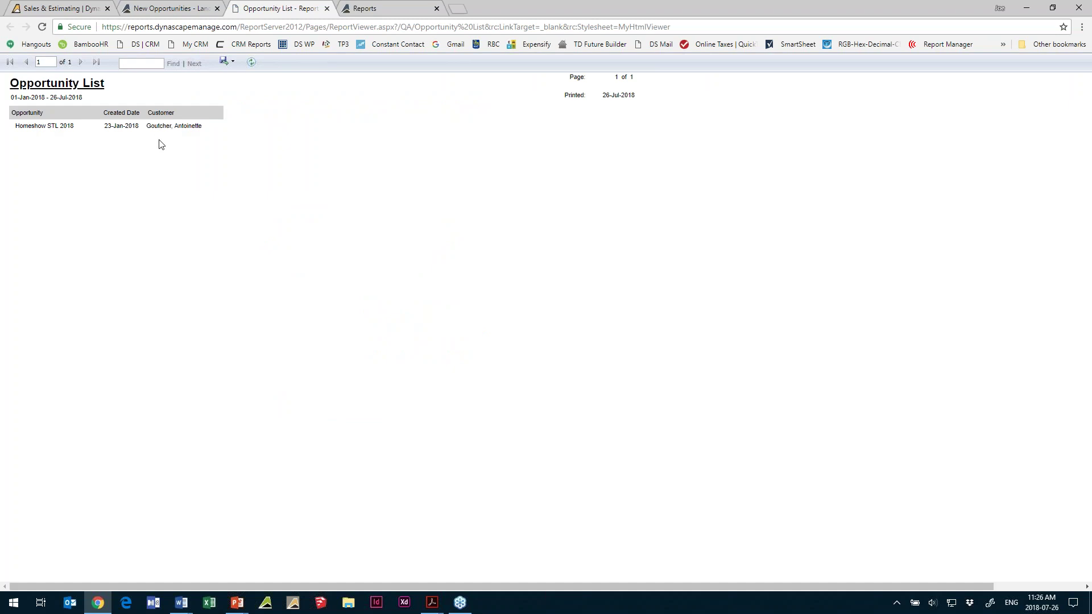
click(173, 8)
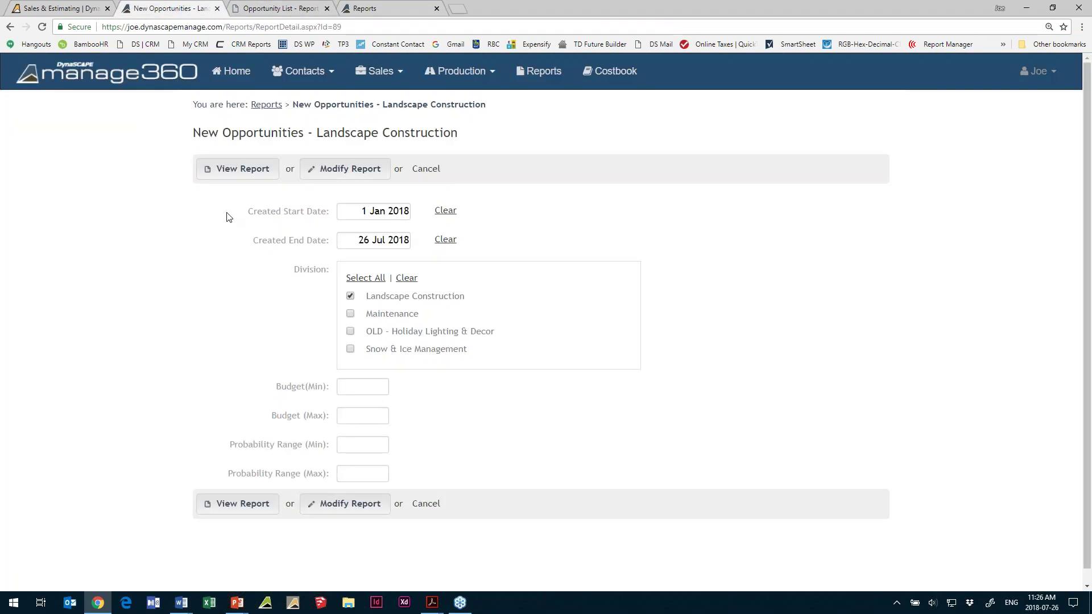
click(262, 108)
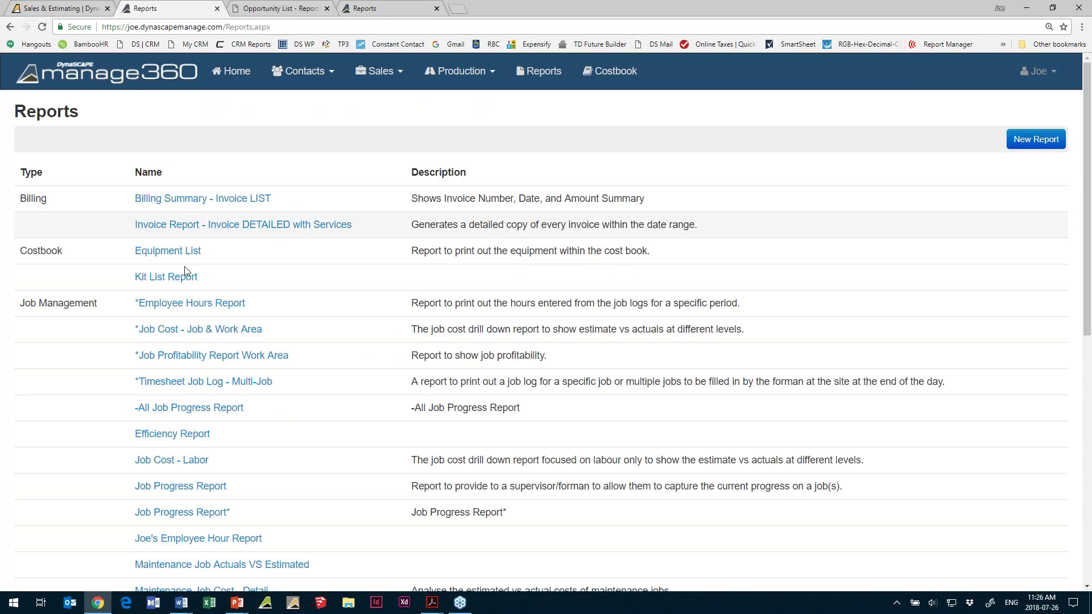
Open the Sales Pipeline Report, select all of its sales phases, and review the remaining filter options.
scroll(184, 267, down, 8)
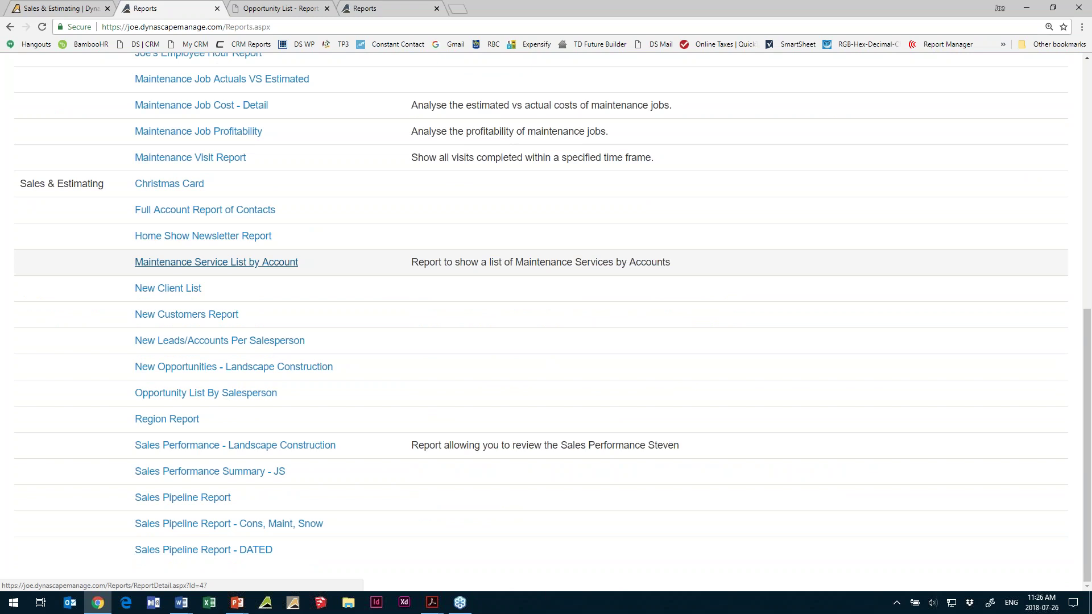
click(183, 497)
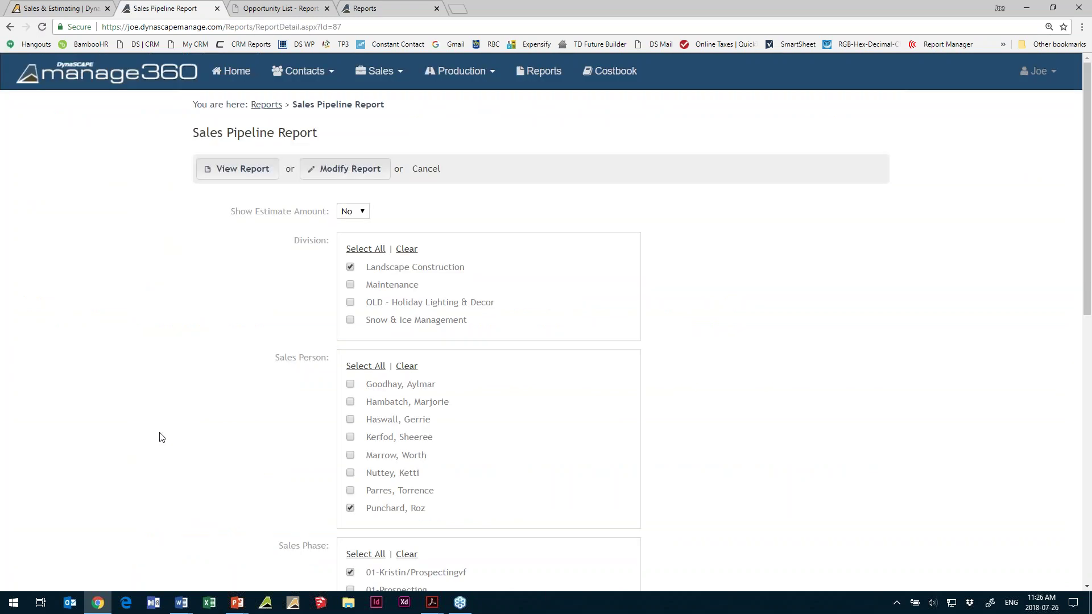
scroll(160, 407, down, 3)
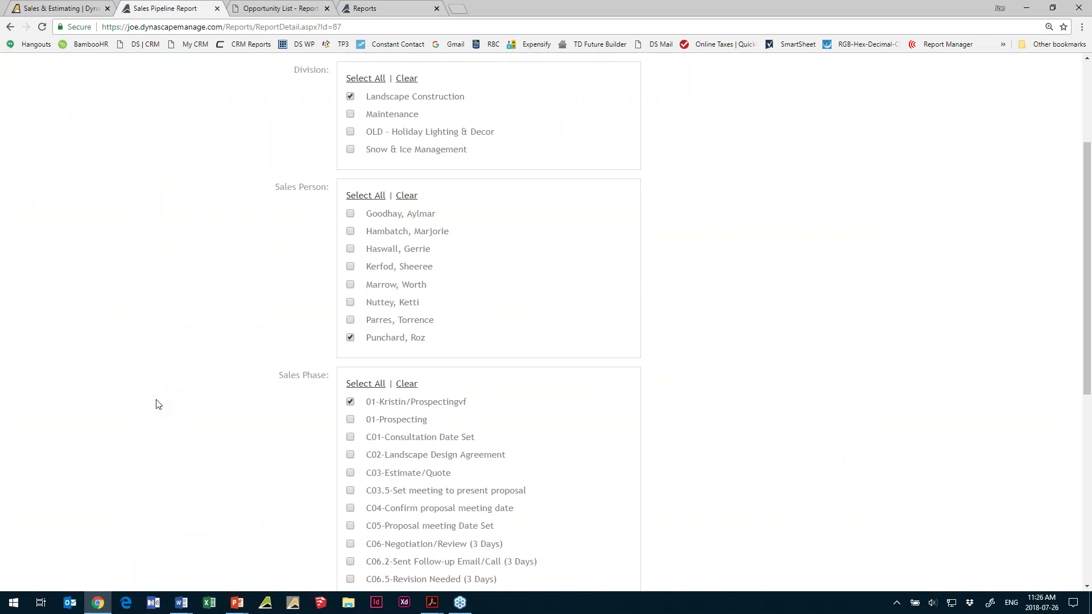
scroll(158, 404, down, 3)
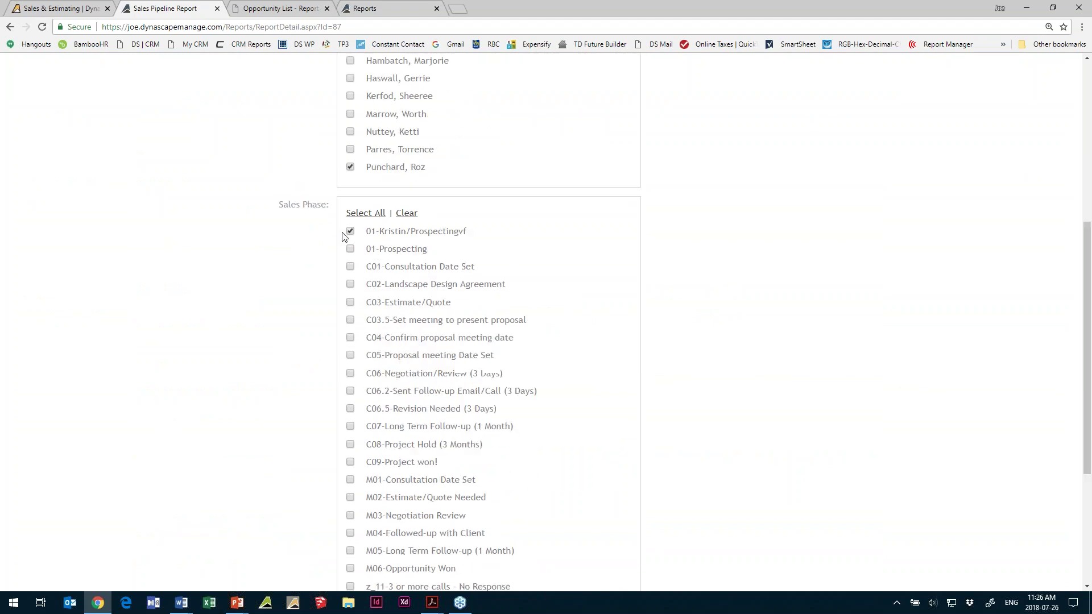
click(372, 220)
scroll(382, 381, down, 3)
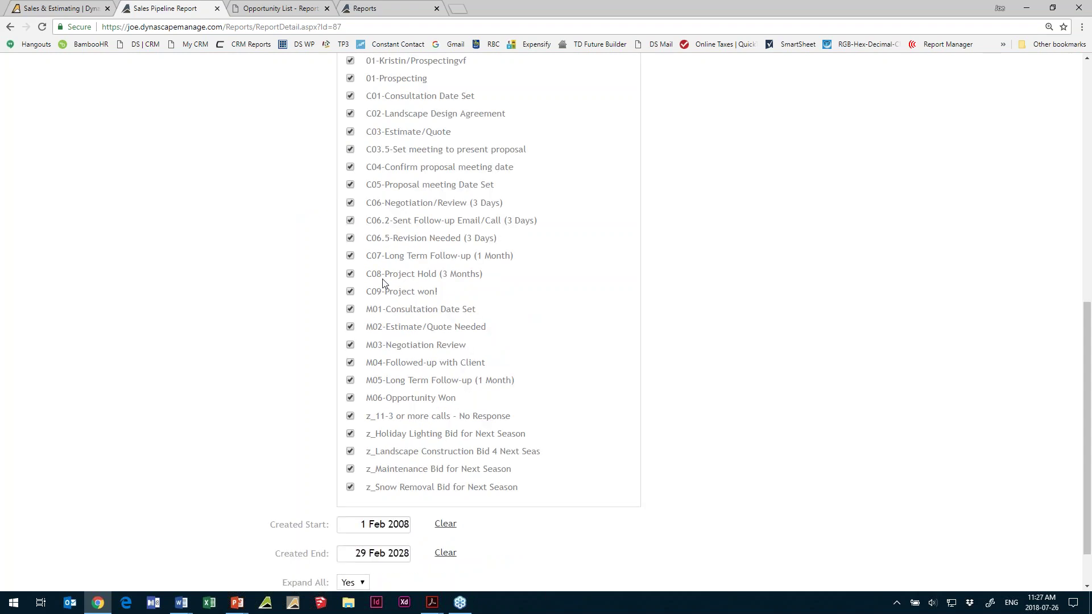
scroll(215, 340, up, 5)
scroll(214, 340, up, 4)
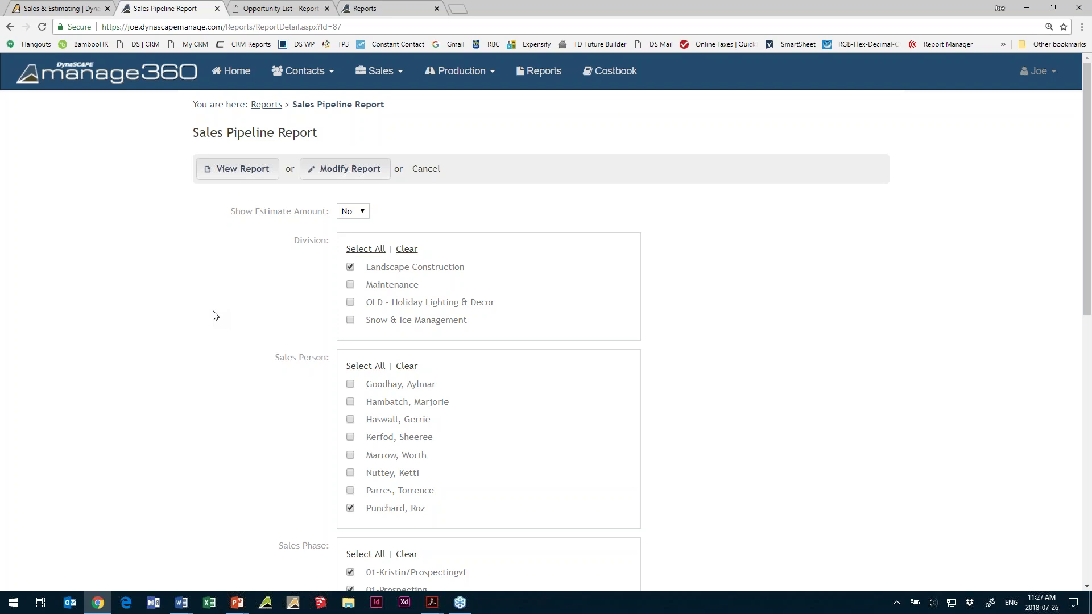
Open the sales opportunities list and look through its saved views, keeping the All Opportunities view.
click(402, 85)
click(397, 103)
click(296, 143)
scroll(316, 423, down, 4)
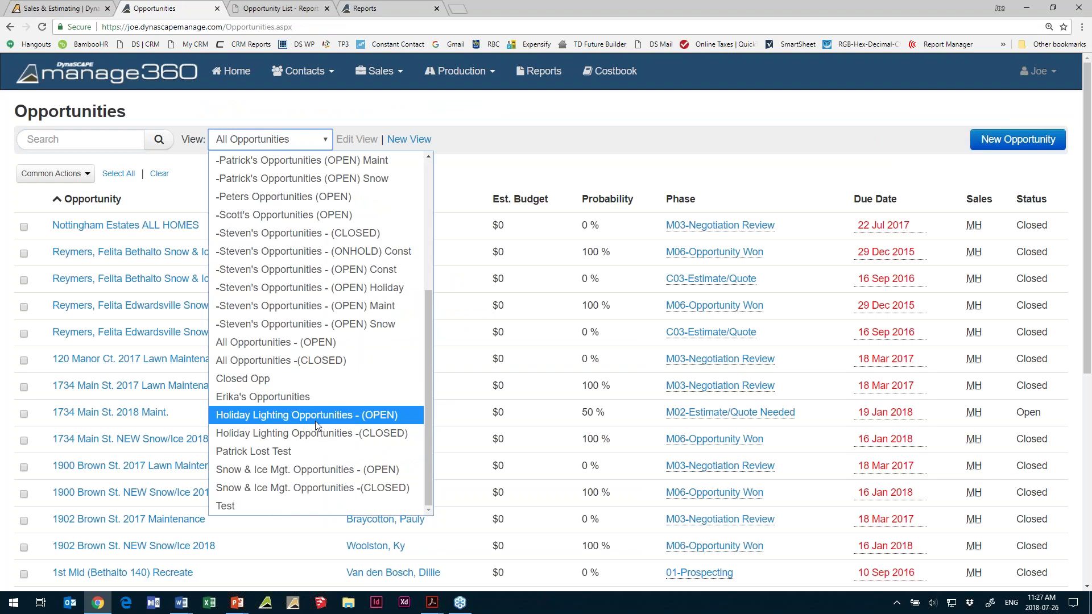
scroll(322, 423, up, 1)
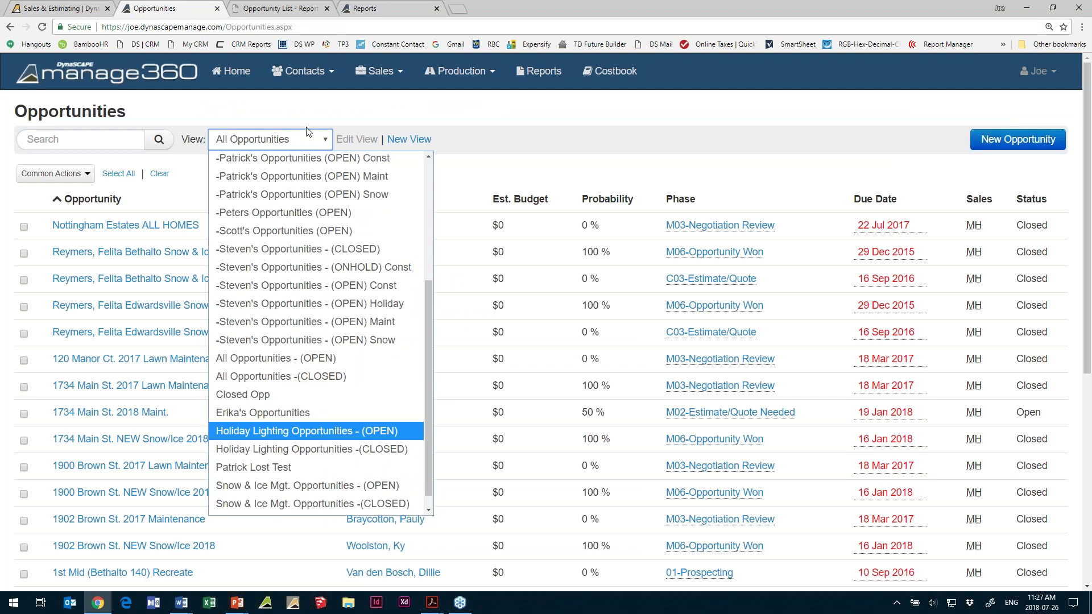
click(307, 132)
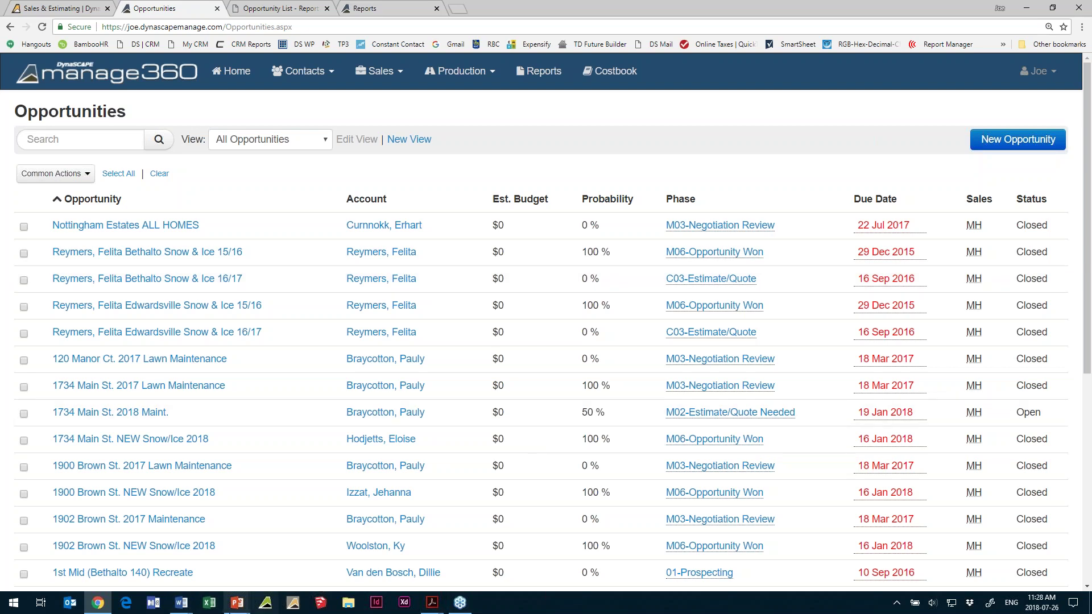
Switch to the PowerPoint slide show and advance past the "How DynaSCAPE can help" slide.
mouse_move(237, 603)
click(301, 560)
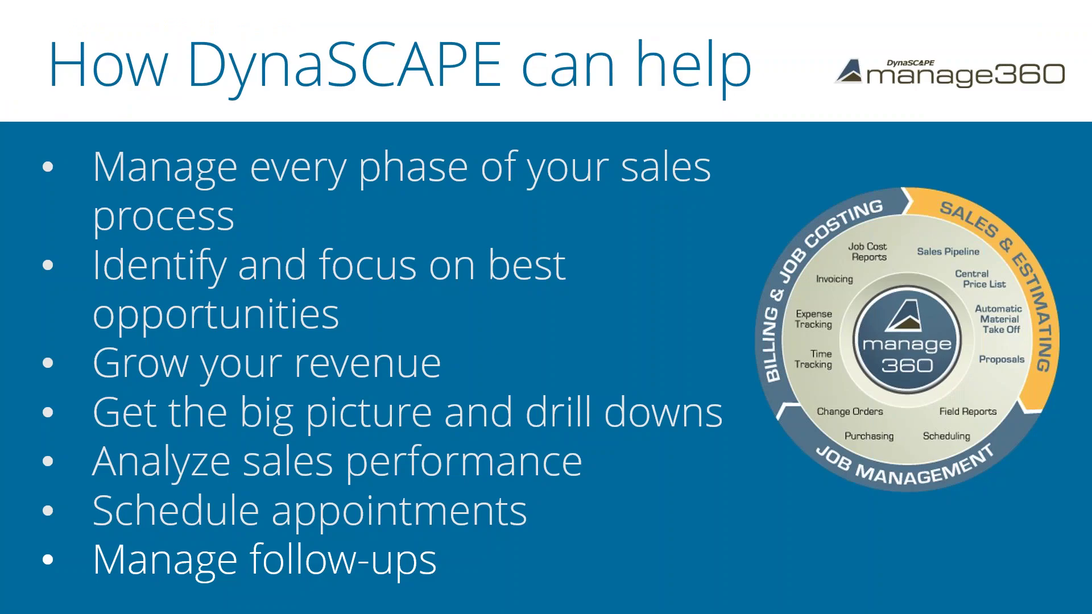
key(Right)
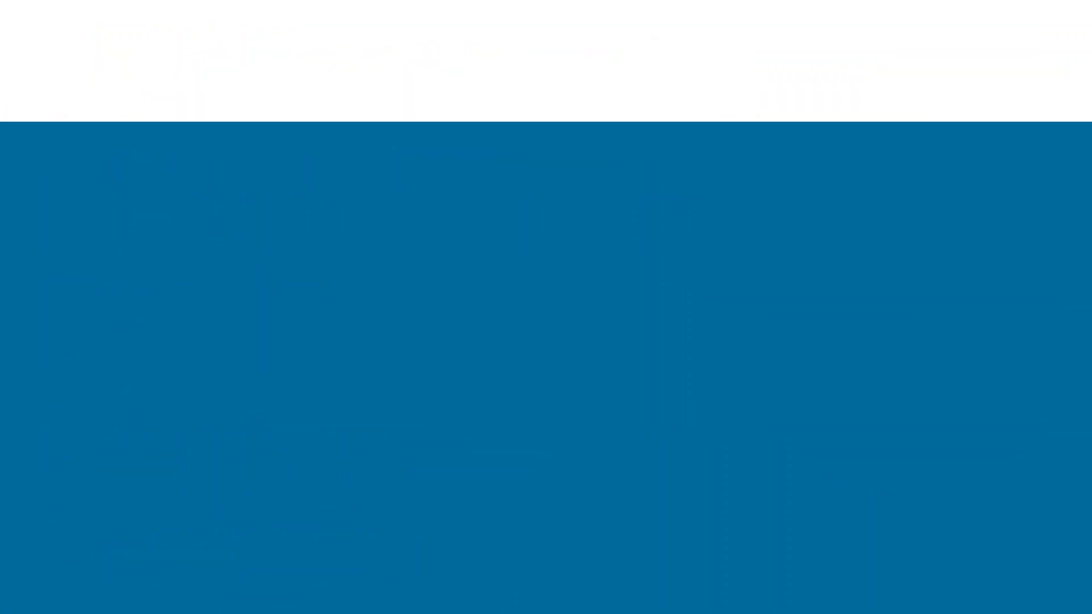